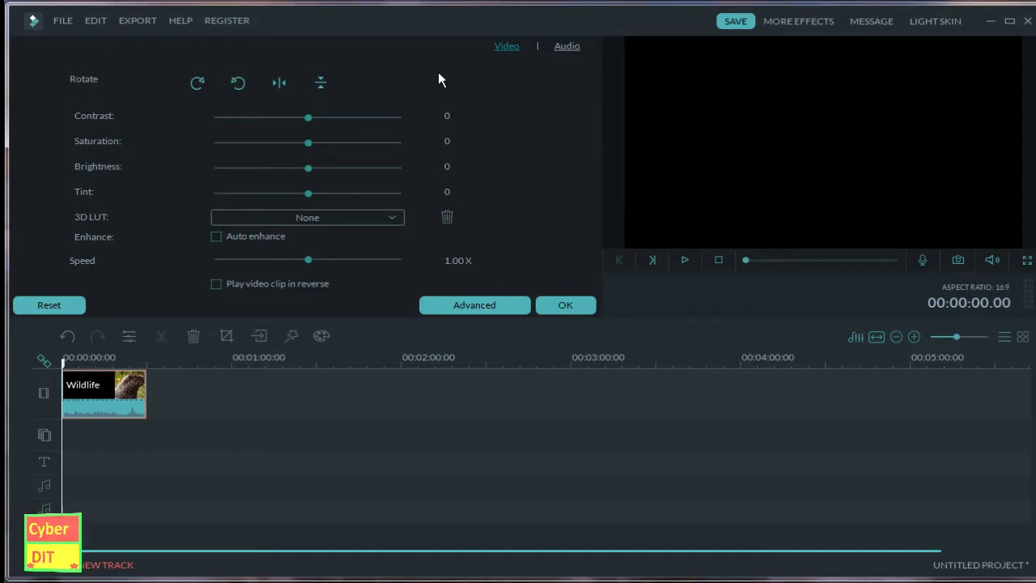
Show the audio settings of the Wildlife clip and play a short stretch to hear its current sound
{"action": "left_click", "coordinate": [560, 46]}
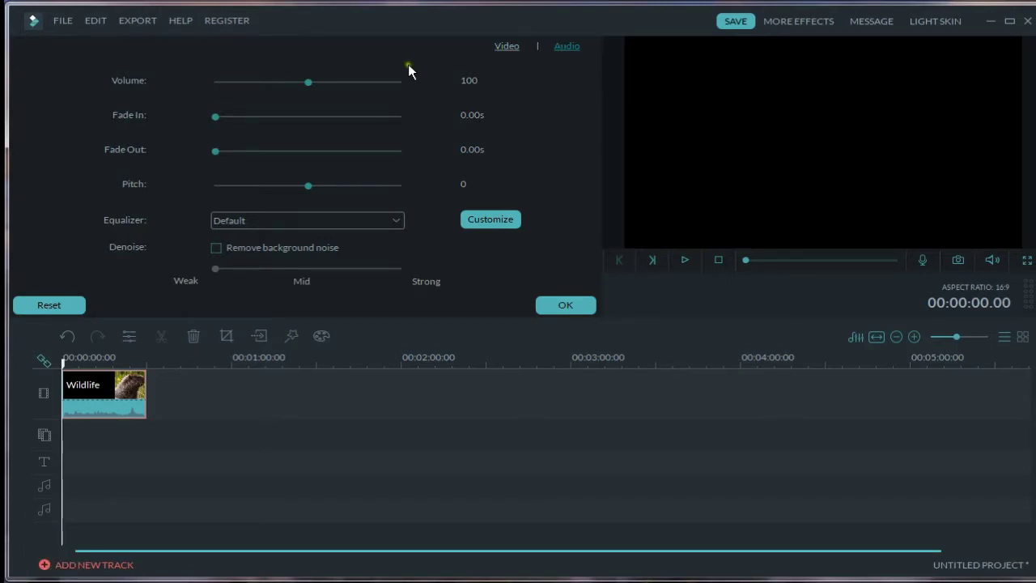
{"action": "left_click", "coordinate": [681, 259]}
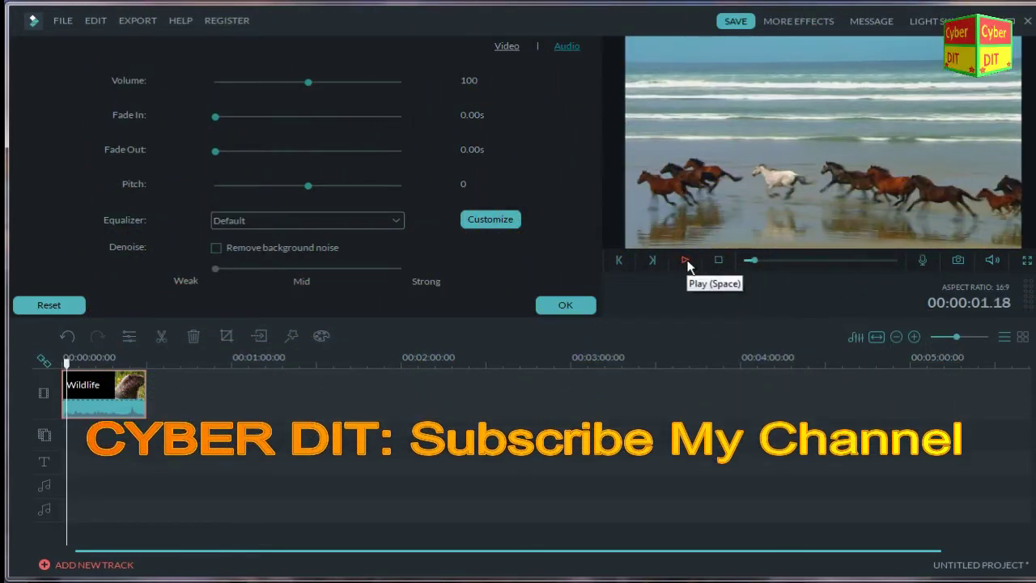
{"action": "left_click", "coordinate": [686, 261]}
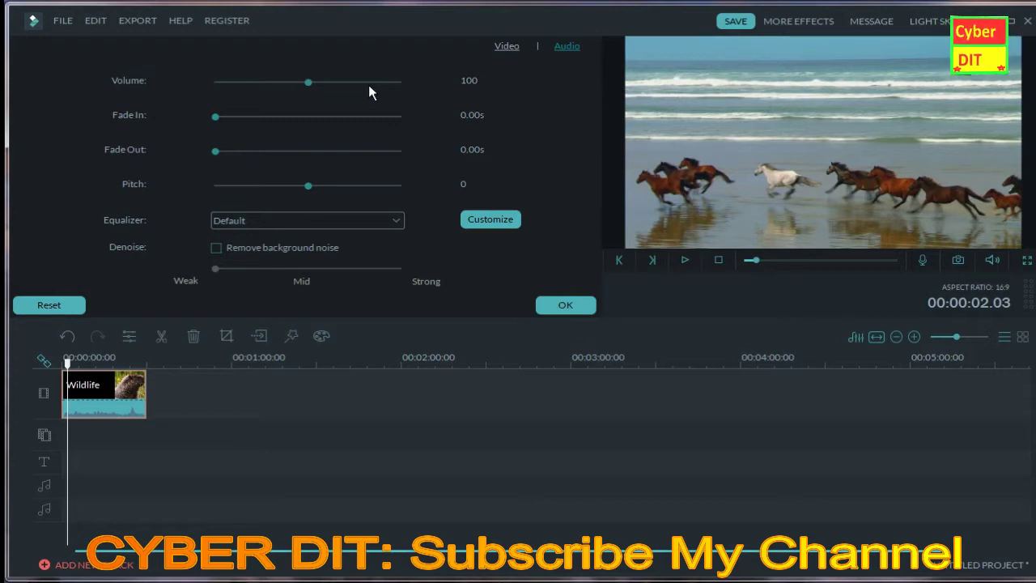
Try the Wildlife clip at volume 186 in playback, return the volume to 100 and accept the settings
{"action": "left_click_drag", "start_coordinate": [362, 83], "coordinate": [388, 83]}
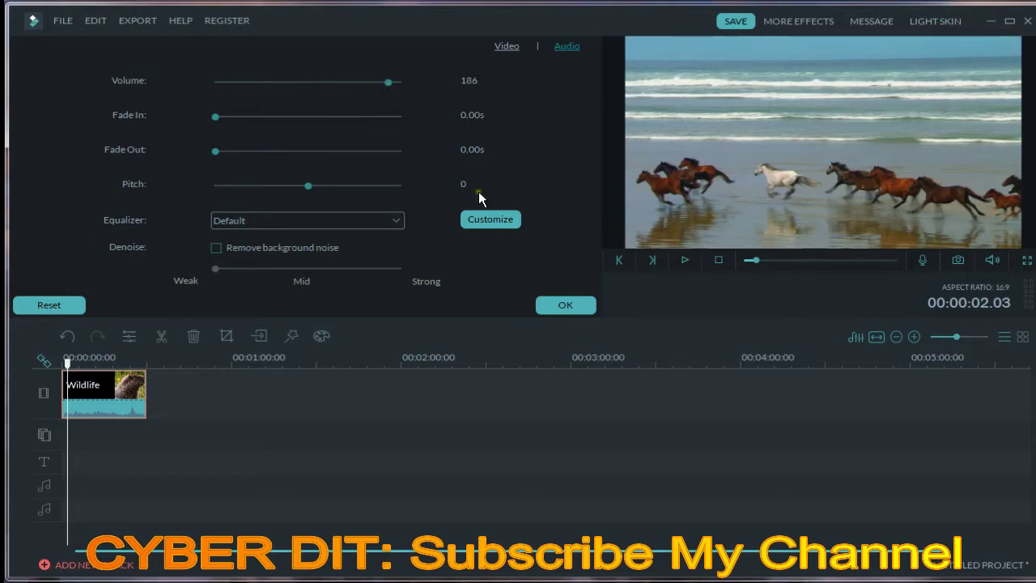
{"action": "left_click", "coordinate": [684, 260]}
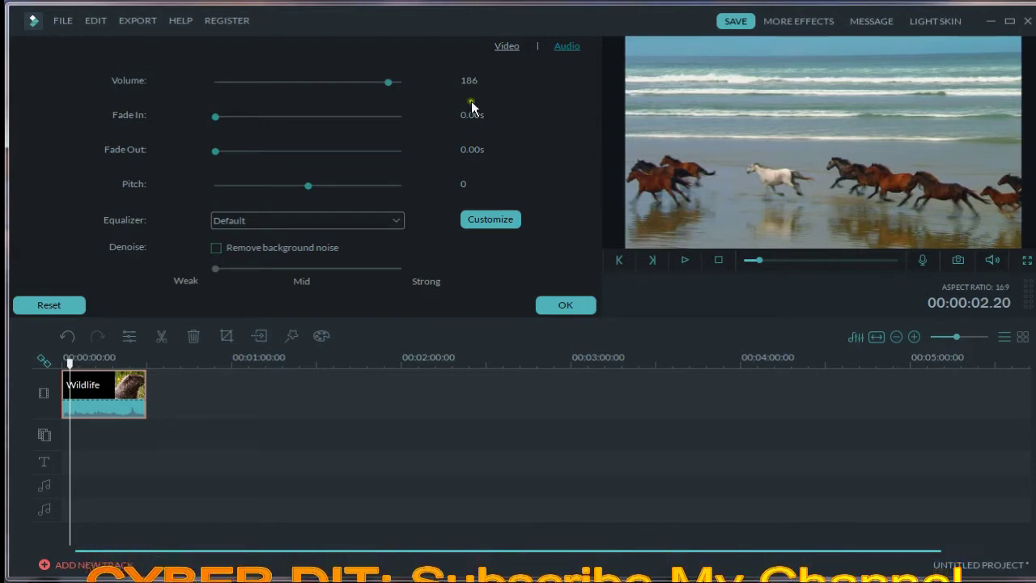
{"action": "left_click_drag", "start_coordinate": [377, 77], "coordinate": [327, 76]}
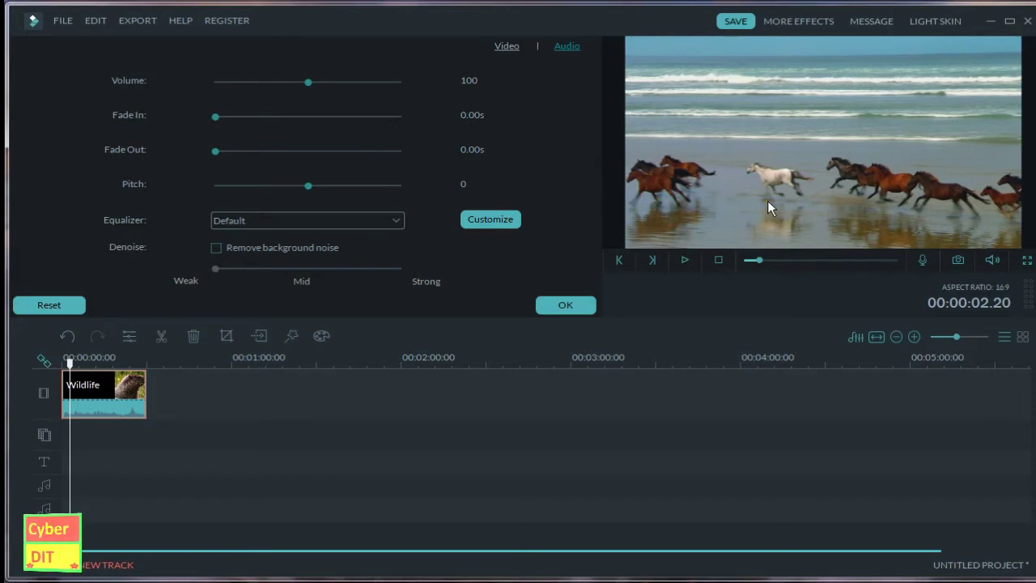
{"action": "left_click", "coordinate": [565, 304]}
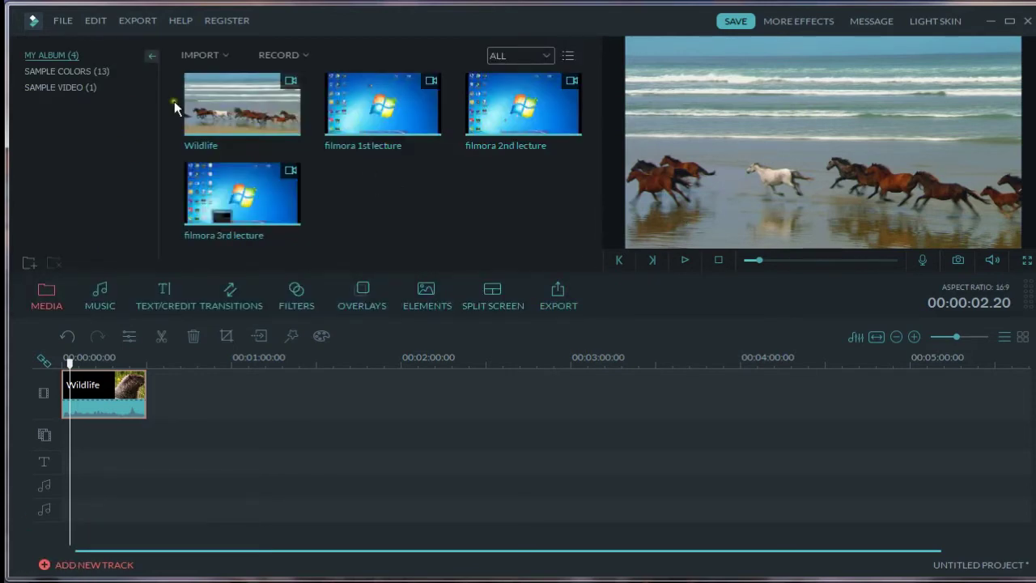
Add the Drift - Drift song from the music library to the first music track at the playhead
{"action": "left_click", "coordinate": [95, 292]}
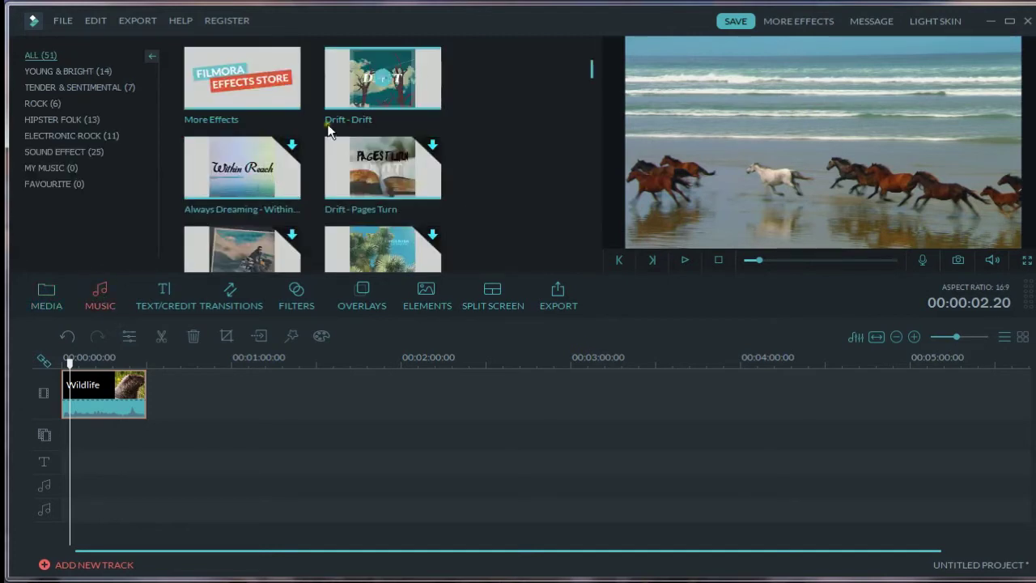
{"action": "left_click", "coordinate": [389, 82]}
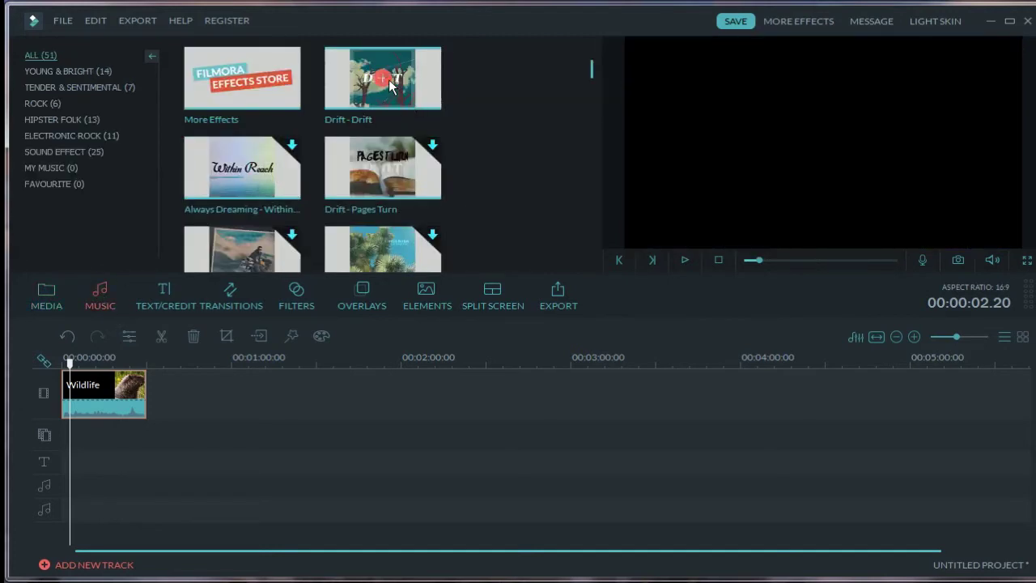
{"action": "left_click", "coordinate": [388, 81]}
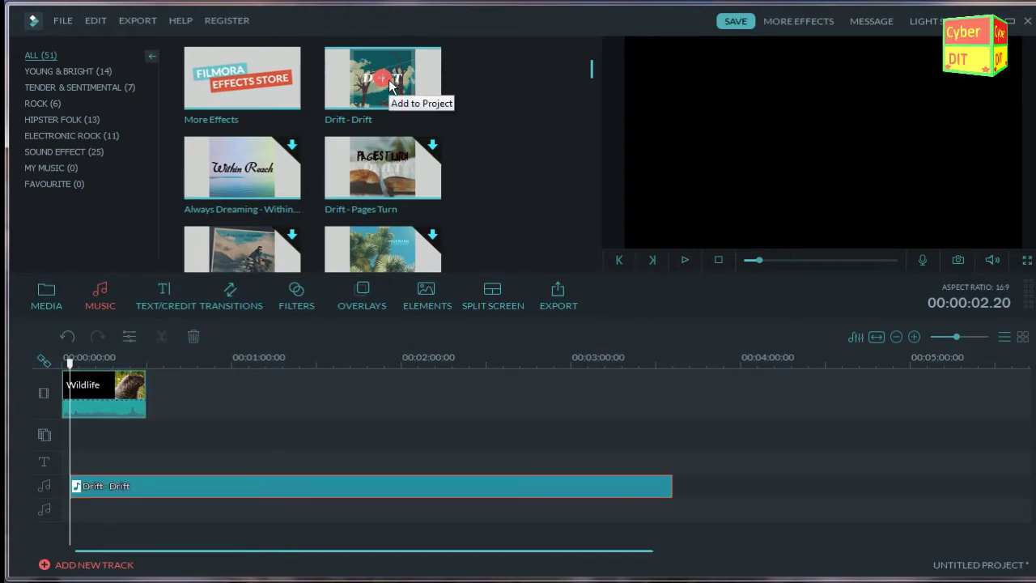
{"action": "left_click", "coordinate": [220, 486]}
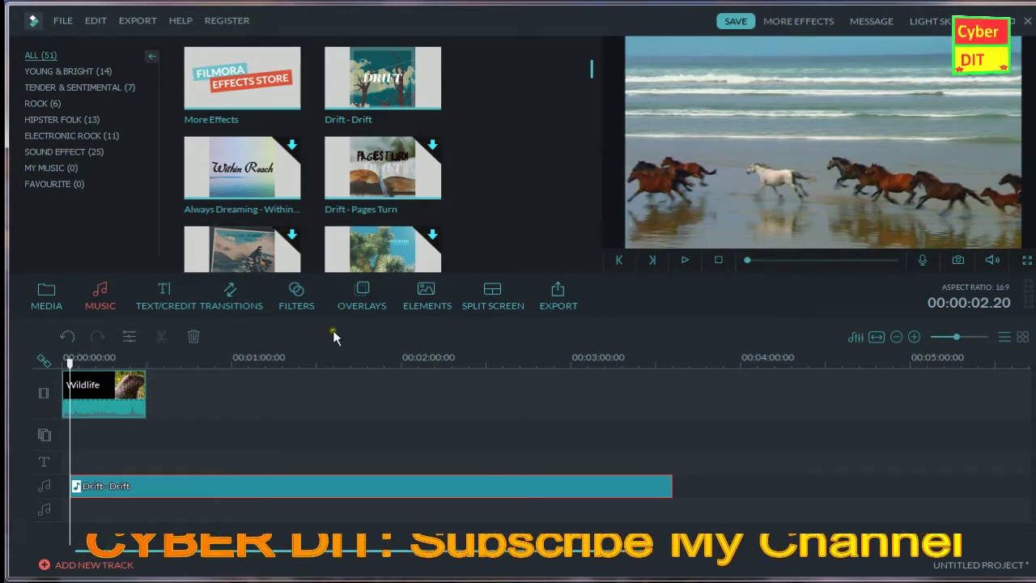
Return to the media library and open the audio settings of the Wildlife clip on the timeline
{"action": "left_click", "coordinate": [32, 298]}
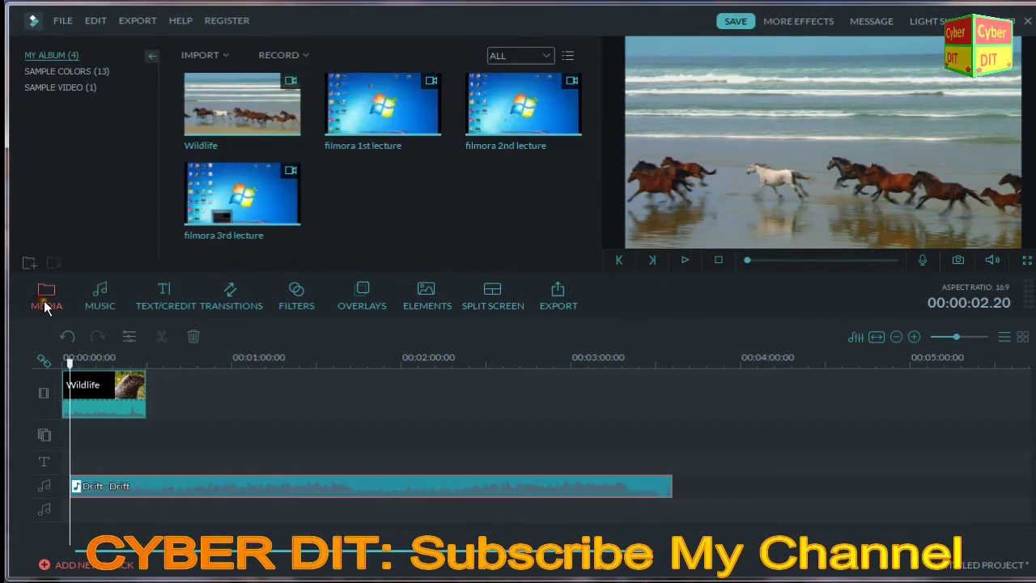
{"action": "left_click", "coordinate": [115, 399]}
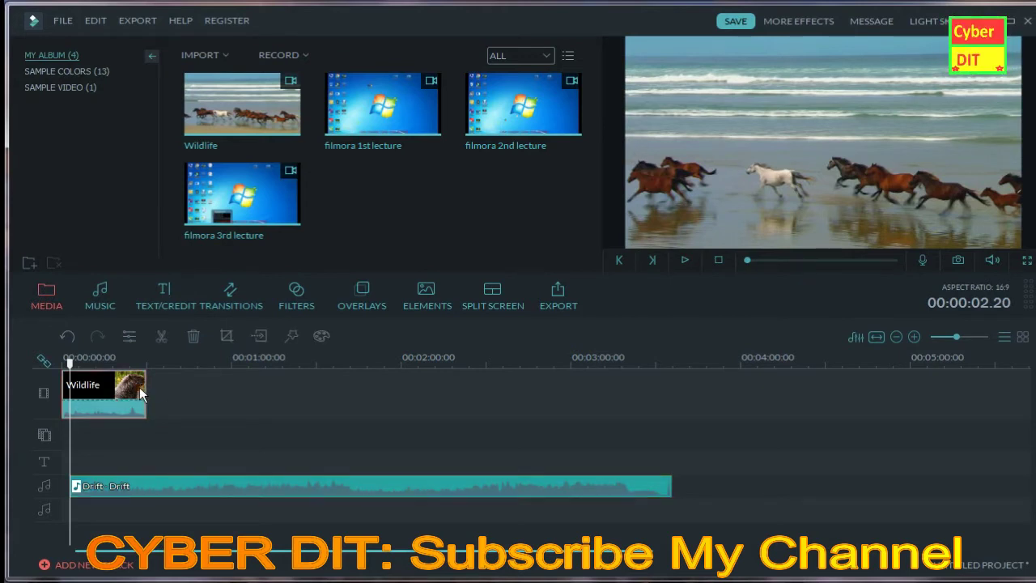
{"action": "left_click", "coordinate": [130, 340]}
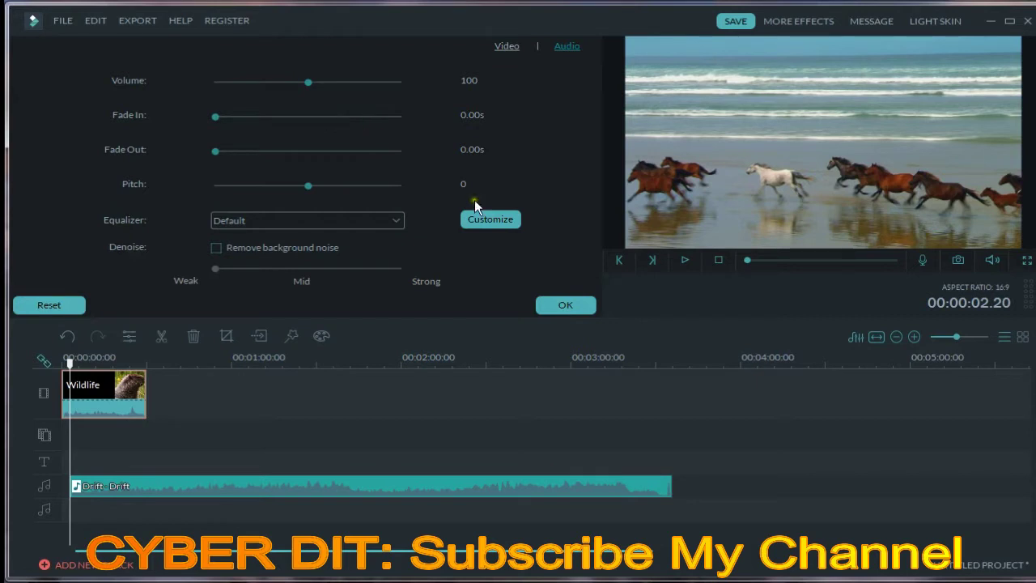
{"action": "left_click", "coordinate": [993, 261]}
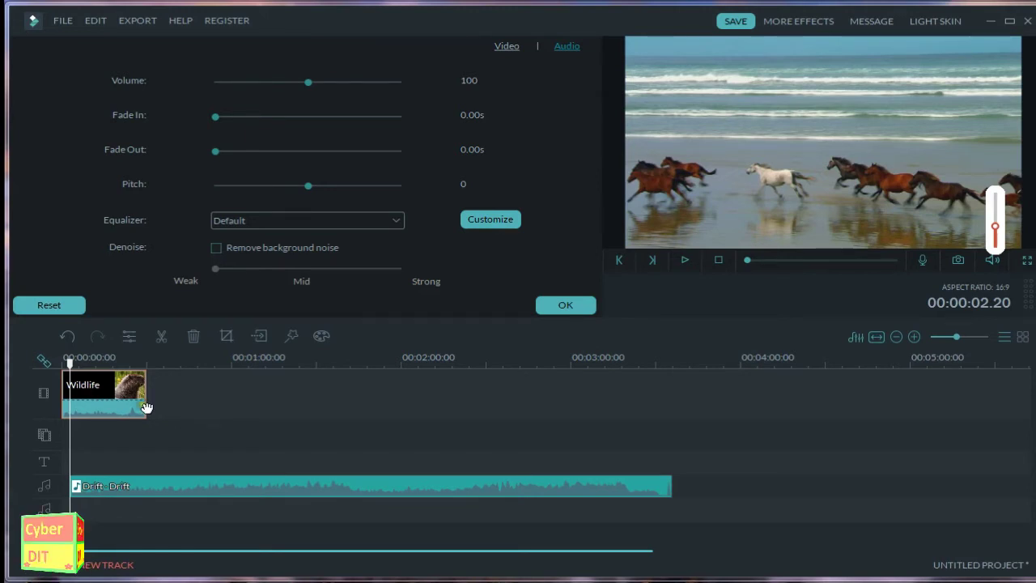
{"action": "right_click", "coordinate": [138, 494]}
{"action": "left_click", "coordinate": [93, 392]}
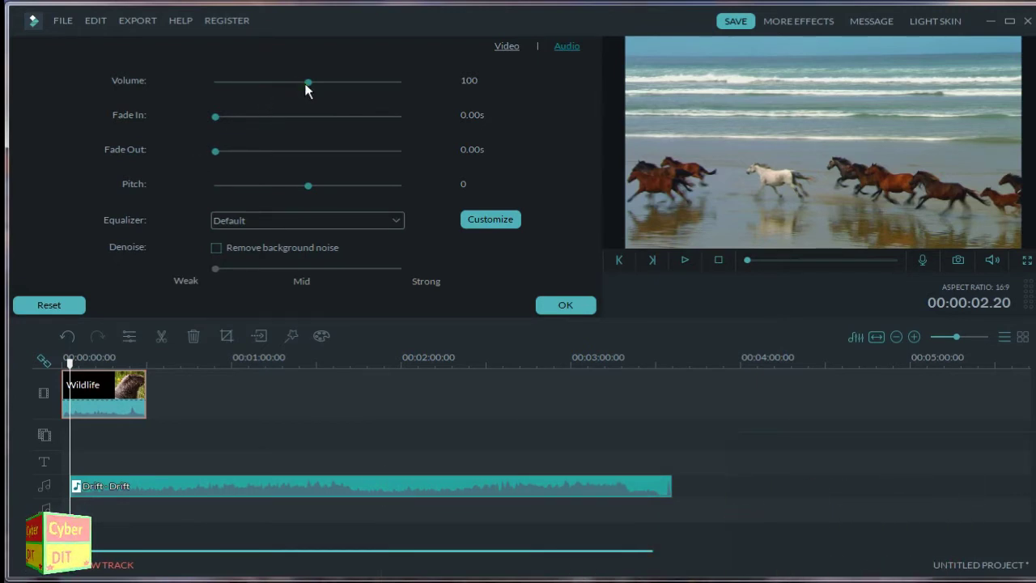
Set the Wildlife clip's own volume to 0 and preview the timeline with only the music audible
{"action": "left_click_drag", "start_coordinate": [306, 84], "coordinate": [291, 85]}
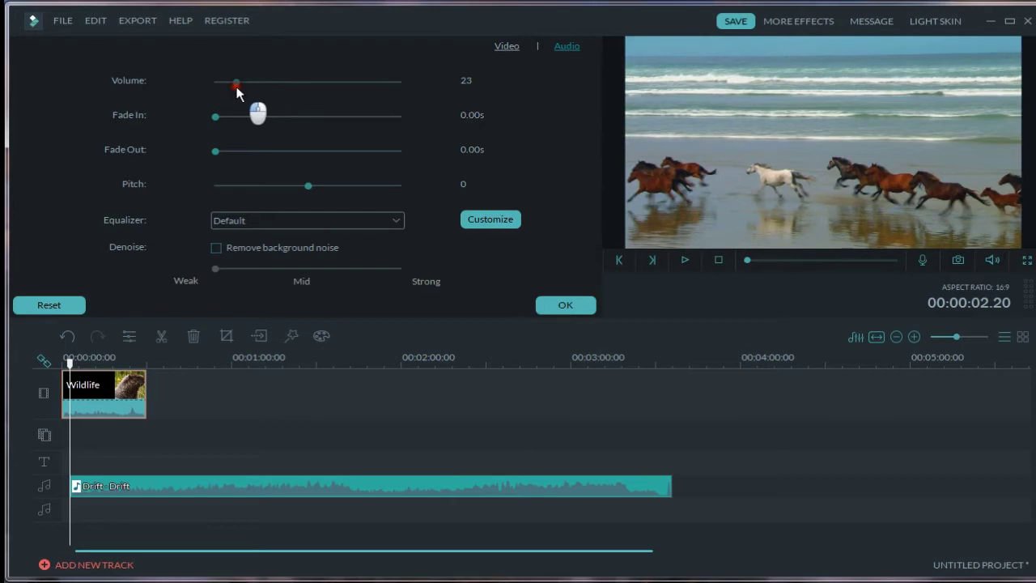
{"action": "left_click_drag", "start_coordinate": [222, 84], "coordinate": [215, 84]}
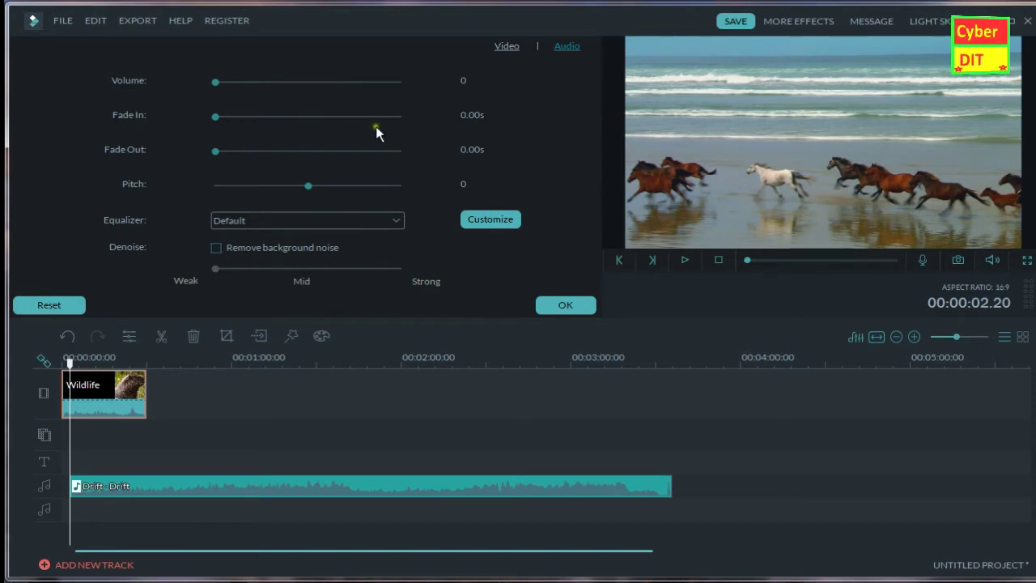
{"action": "left_click", "coordinate": [685, 260]}
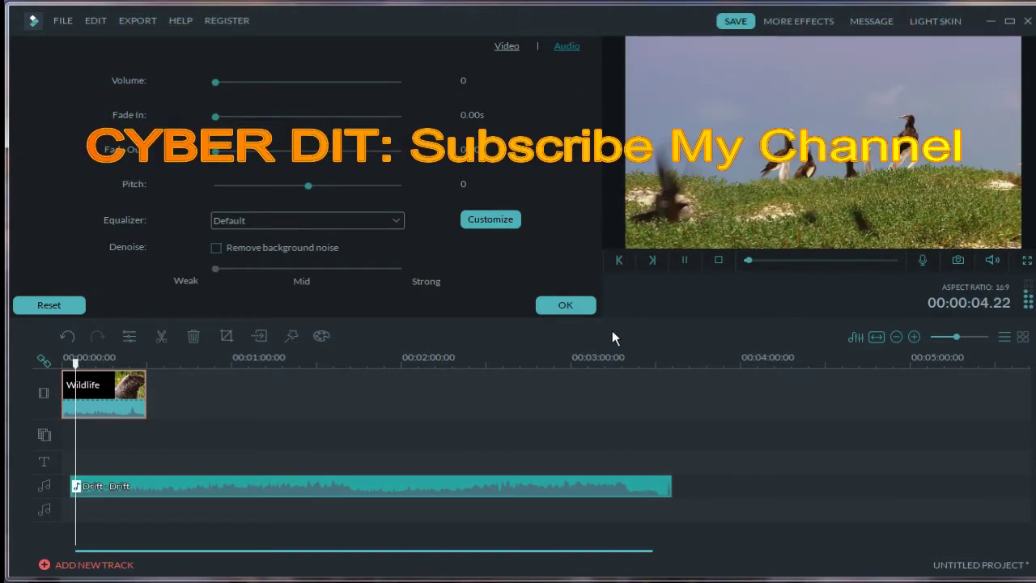
{"action": "left_click", "coordinate": [684, 260]}
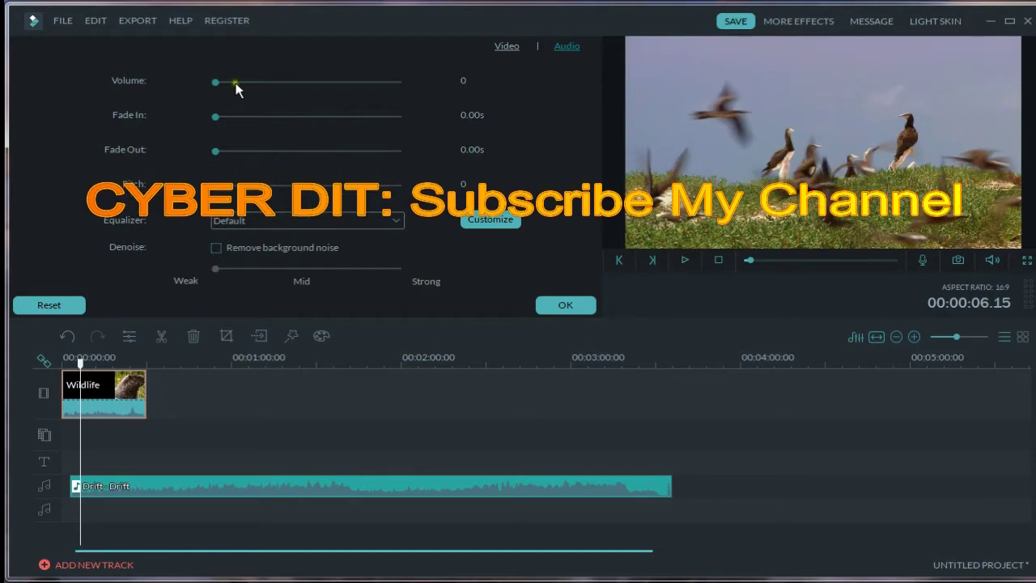
Try the Wildlife clip at volume 41 in a short preview and restore its volume to 100
{"action": "left_click_drag", "start_coordinate": [216, 82], "coordinate": [253, 81]}
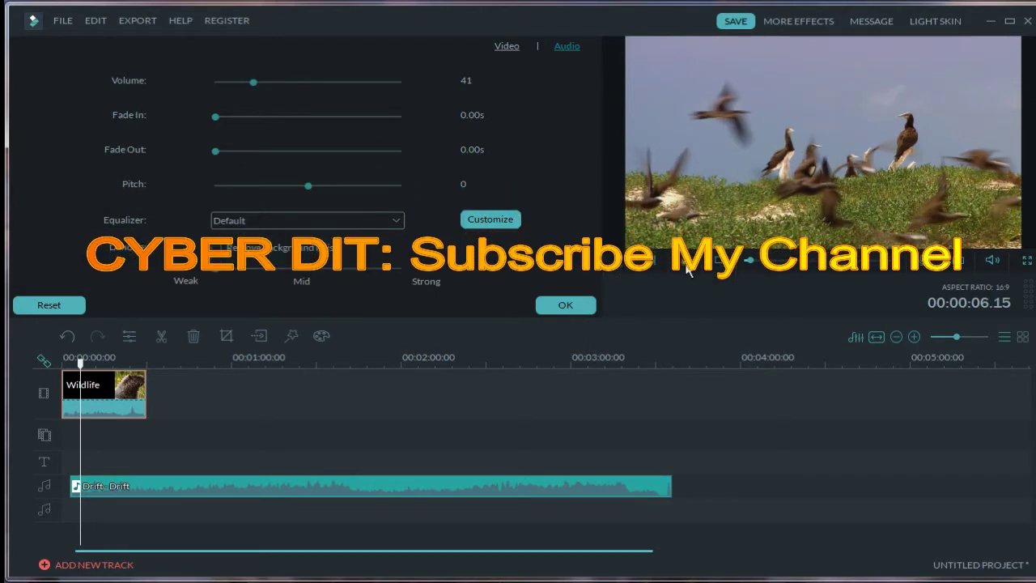
{"action": "left_click", "coordinate": [684, 260]}
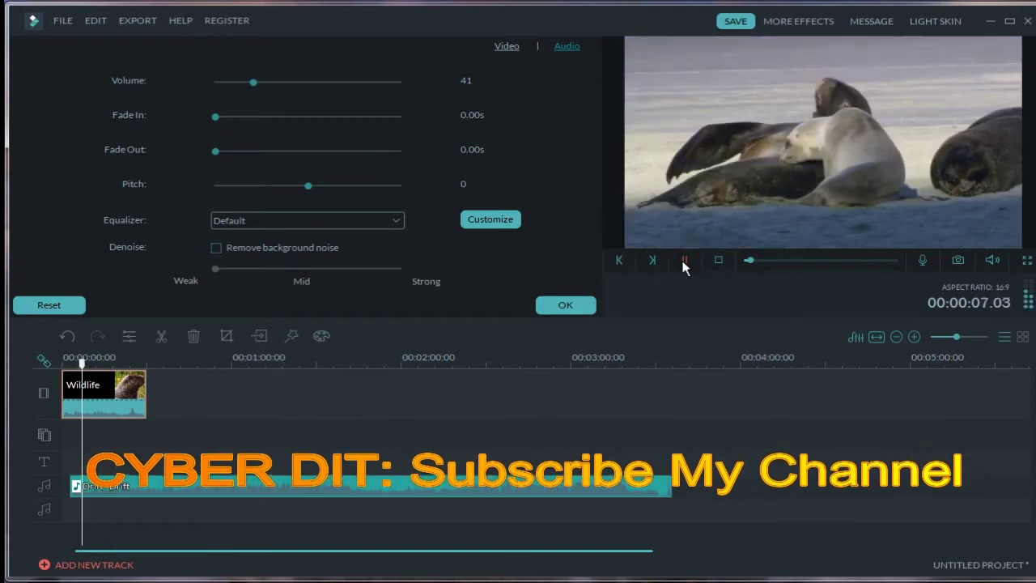
{"action": "left_click", "coordinate": [684, 263]}
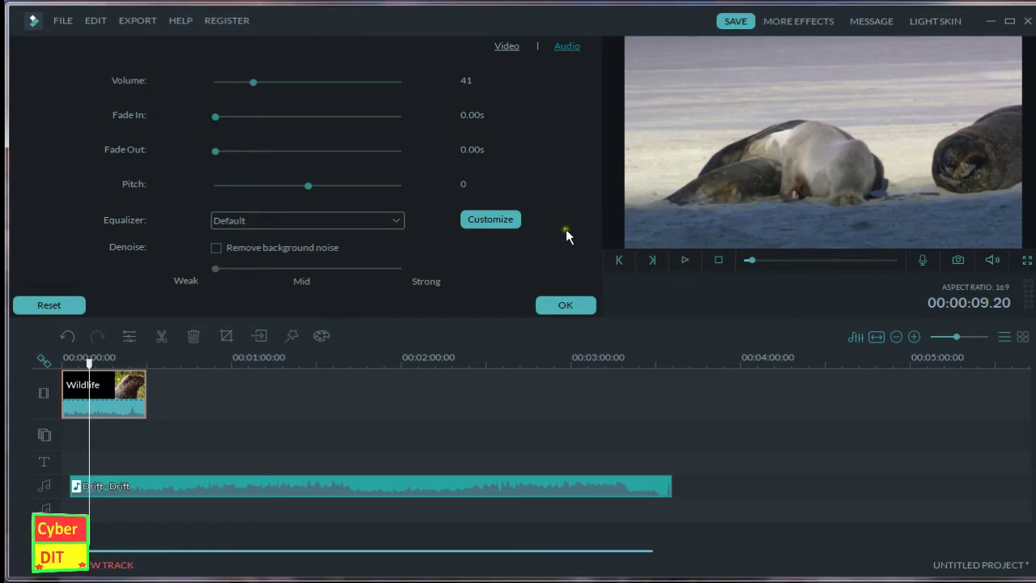
{"action": "left_click", "coordinate": [313, 82]}
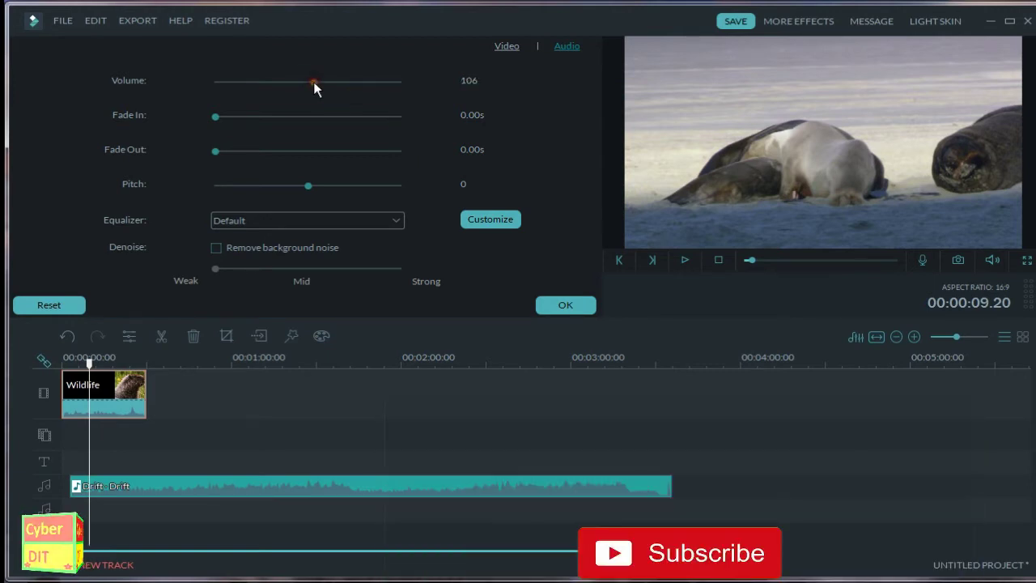
{"action": "left_click_drag", "start_coordinate": [313, 81], "coordinate": [307, 82]}
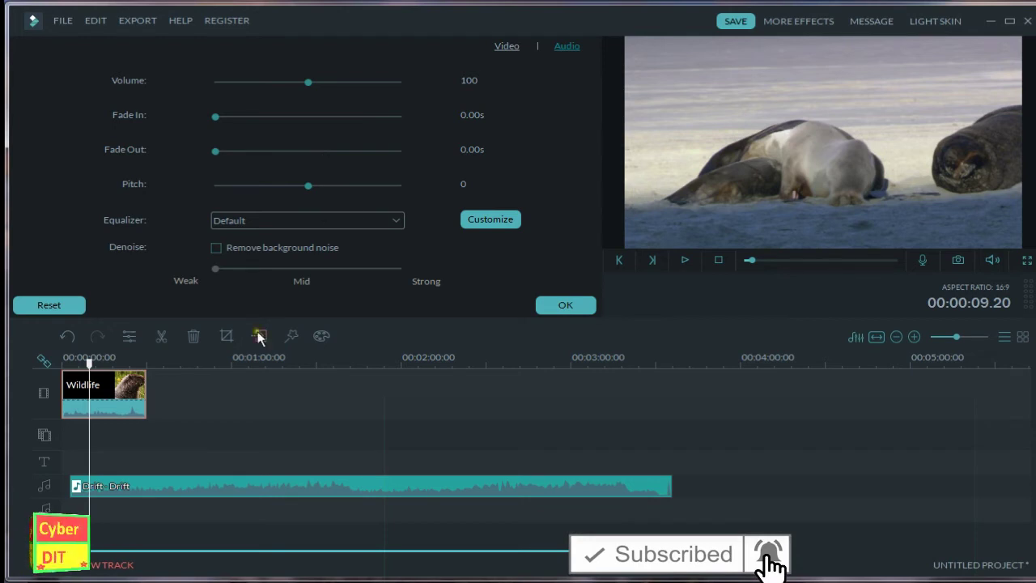
Set the Drift - Drift music clip's volume to 34 and preview the mix with the video
{"action": "left_click", "coordinate": [198, 486]}
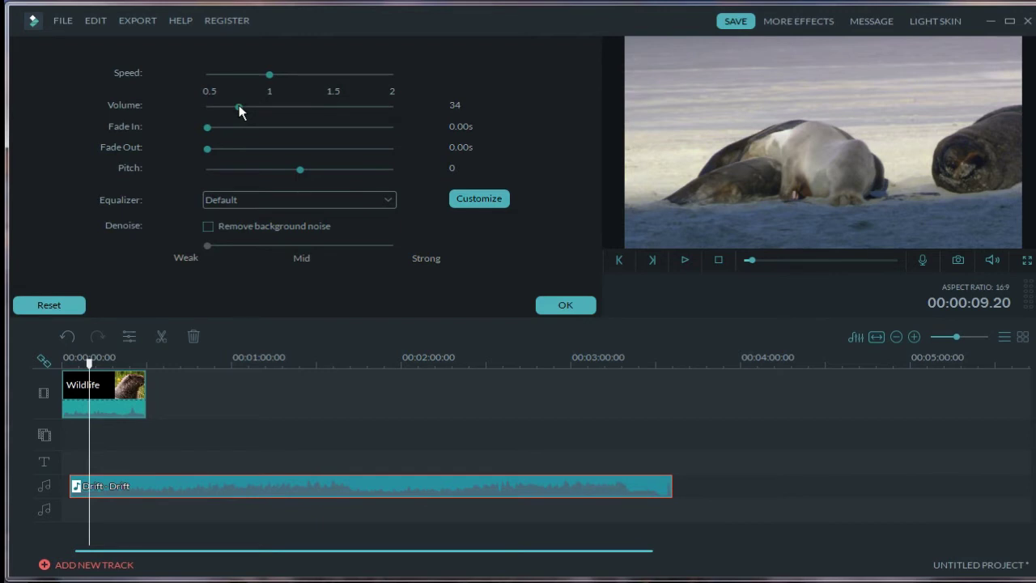
{"action": "left_click", "coordinate": [683, 259]}
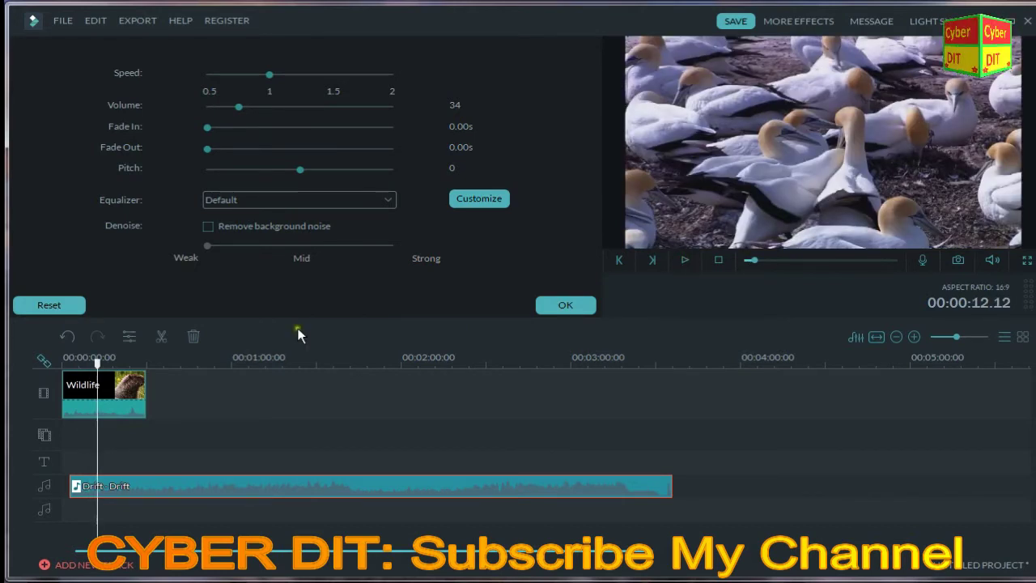
Select the Wildlife clip, turn the preview player's volume down to its minimum and play a short stretch
{"action": "left_click", "coordinate": [104, 405]}
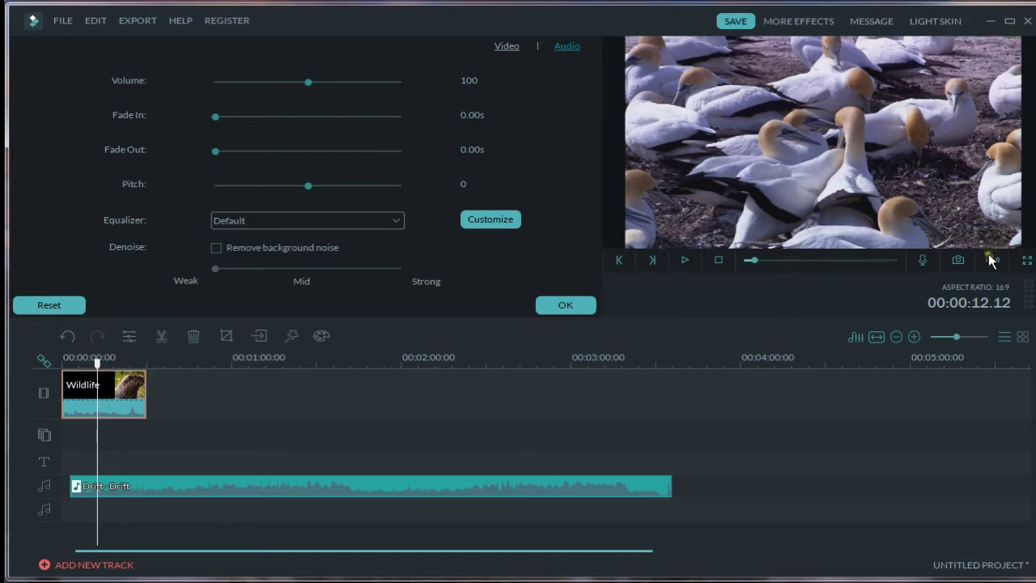
{"action": "mouse_move", "coordinate": [992, 259]}
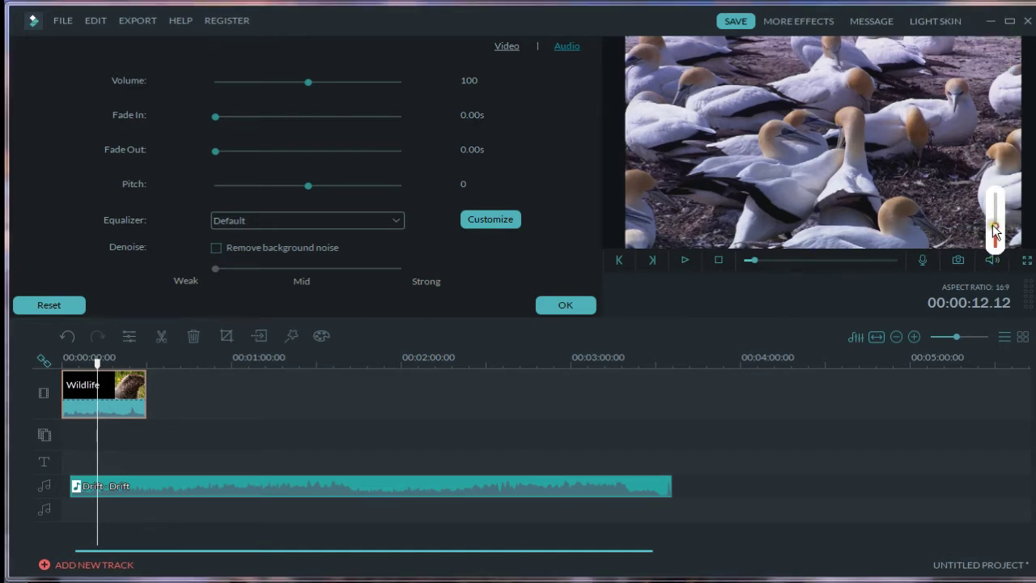
{"action": "left_click_drag", "start_coordinate": [995, 232], "coordinate": [995, 250]}
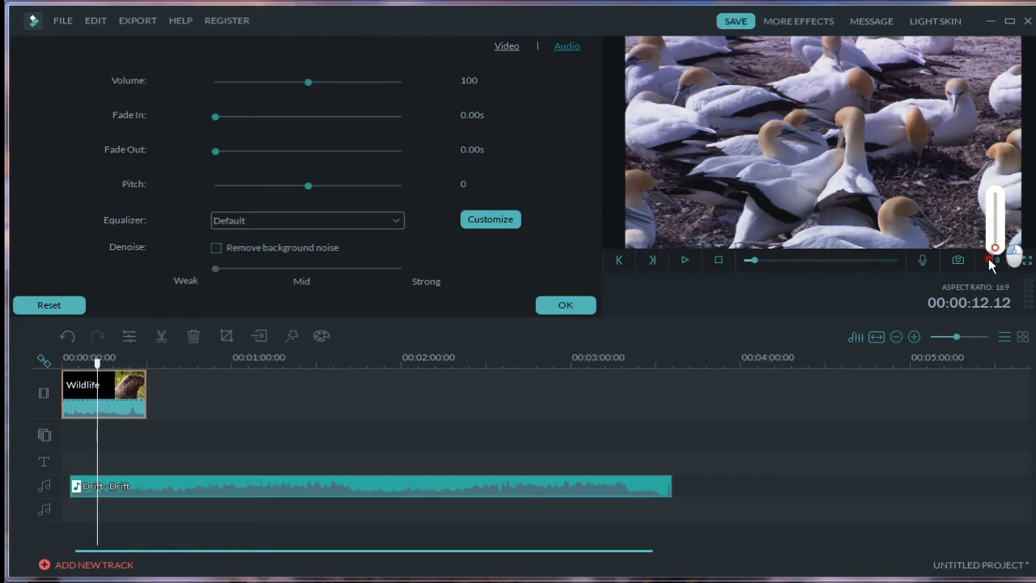
{"action": "left_click", "coordinate": [684, 261]}
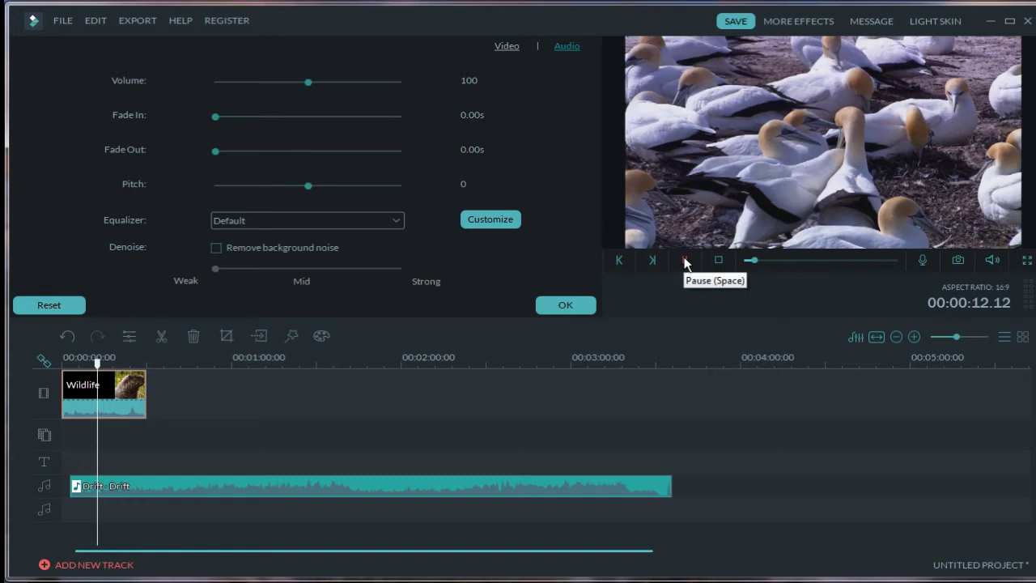
{"action": "left_click", "coordinate": [684, 261]}
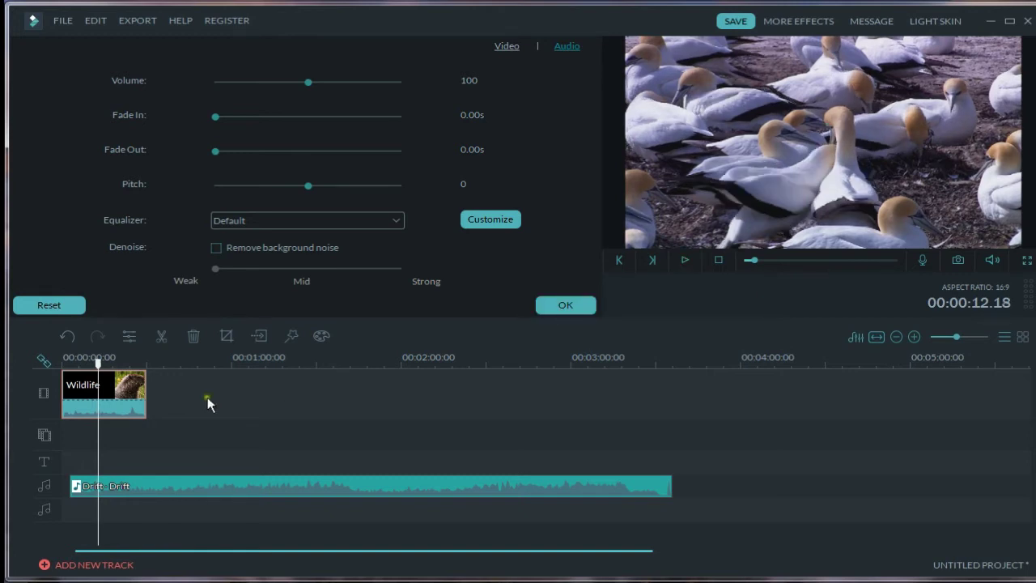
Raise the preview player's playback volume from its minimum
{"action": "left_click", "coordinate": [991, 260]}
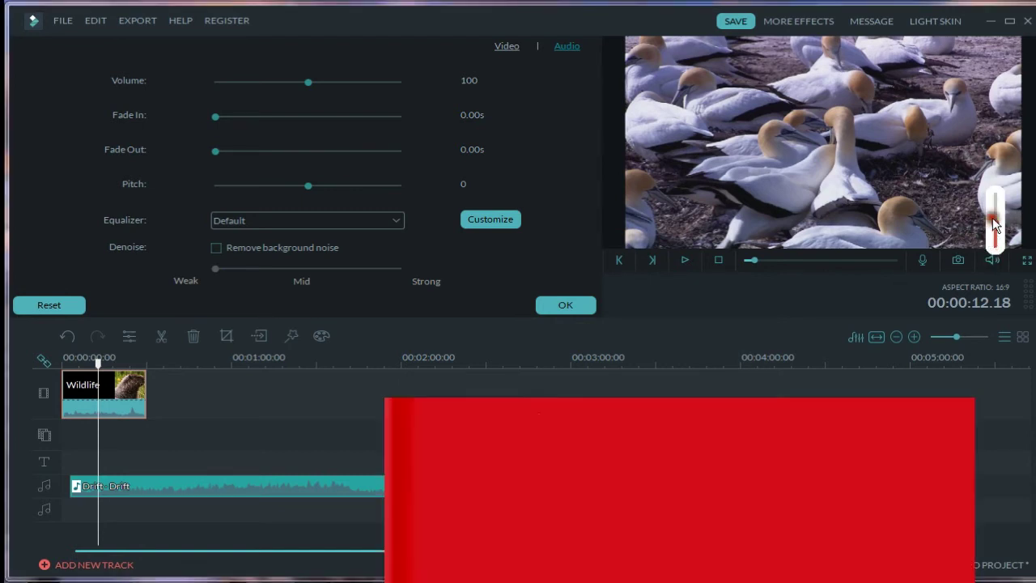
{"action": "left_click_drag", "start_coordinate": [995, 225], "coordinate": [996, 204]}
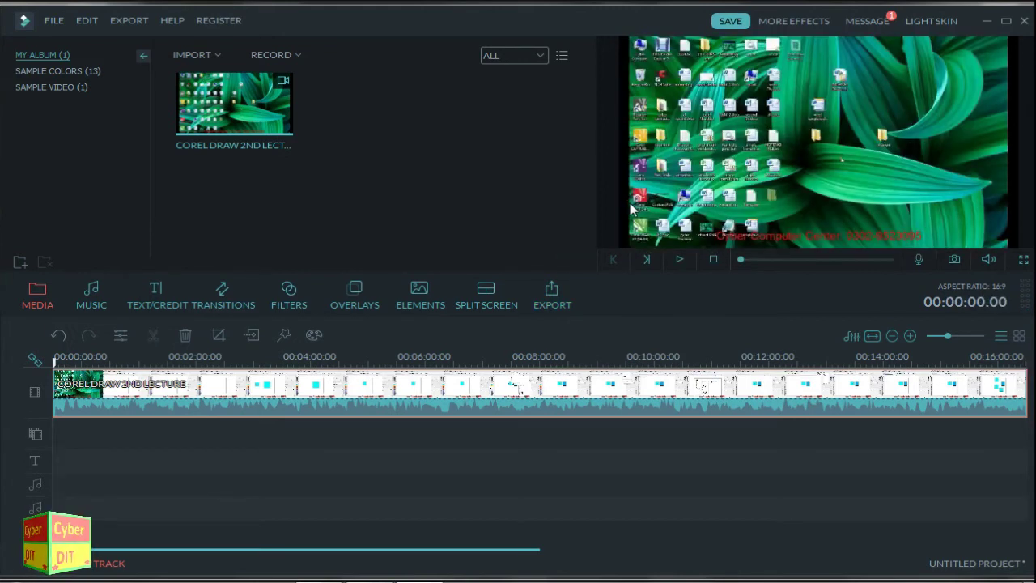
Open the audio settings of the COREL DRAW 2ND LECTURE clip and preview a short stretch of its original sound
{"action": "double_click", "coordinate": [116, 398]}
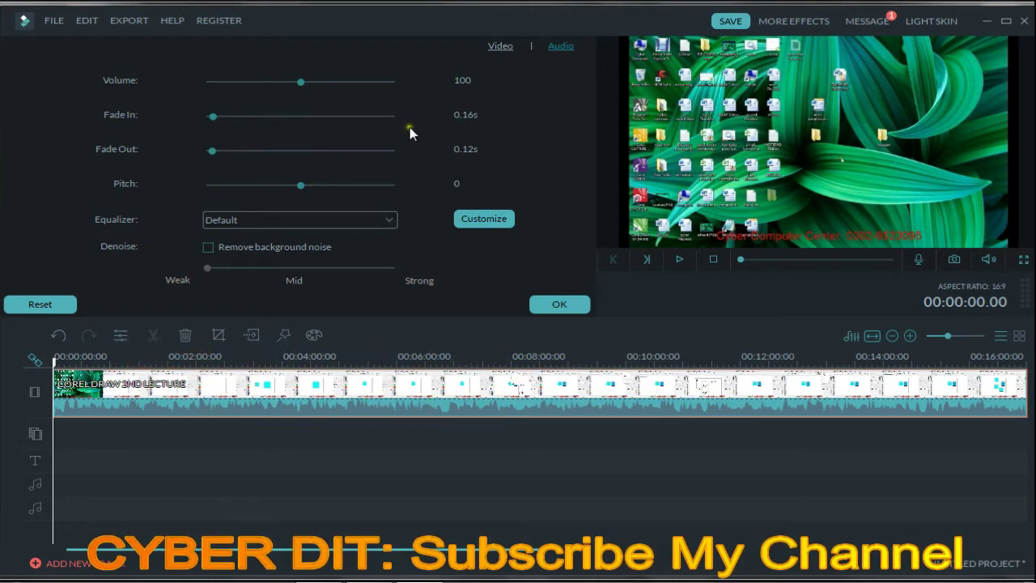
{"action": "left_click", "coordinate": [677, 260]}
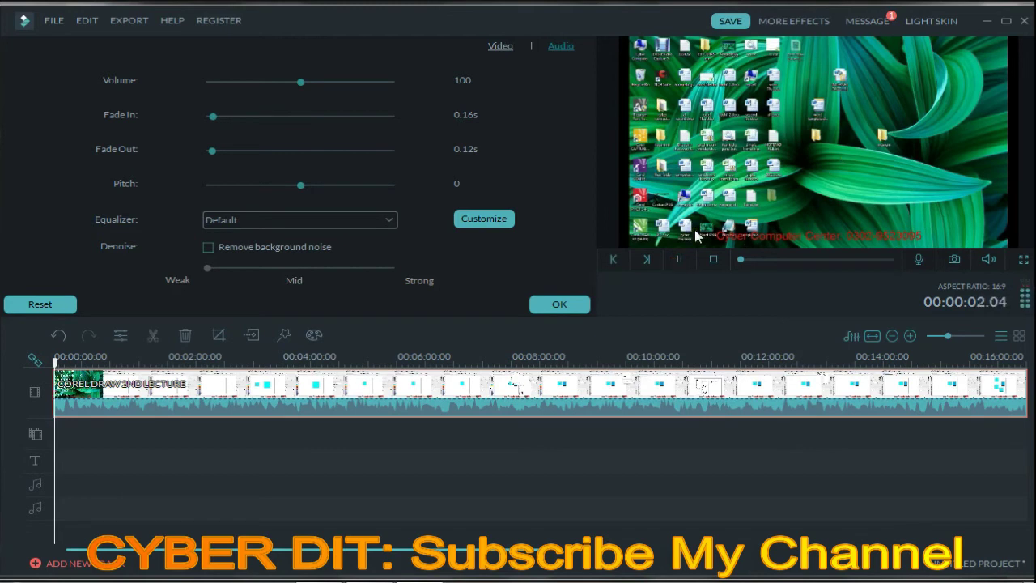
{"action": "left_click", "coordinate": [679, 259]}
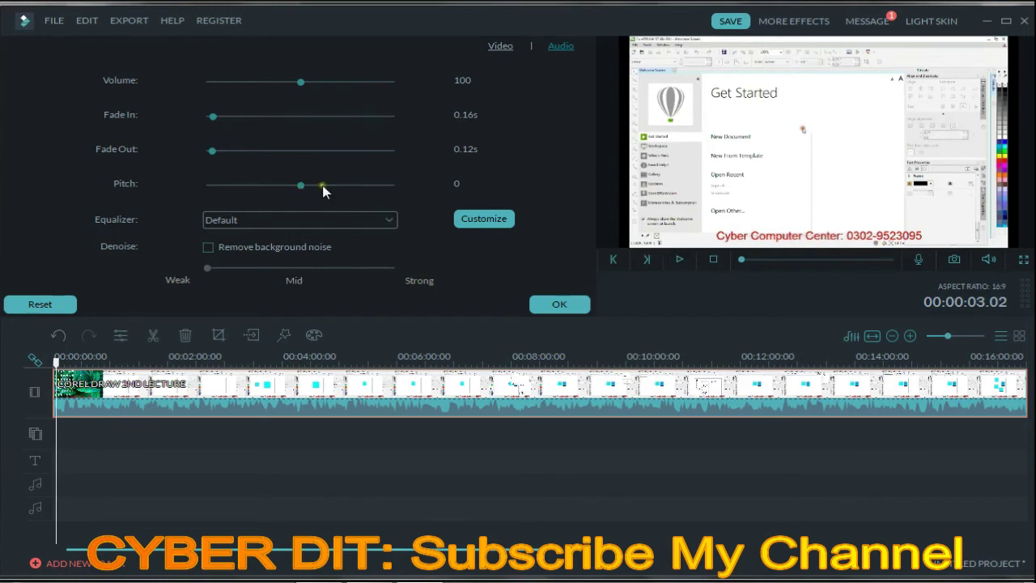
Try raised pitch values of 5, 8 and 7 on the lecture clip, previewing the sound
{"action": "left_click_drag", "start_coordinate": [322, 185], "coordinate": [340, 186]}
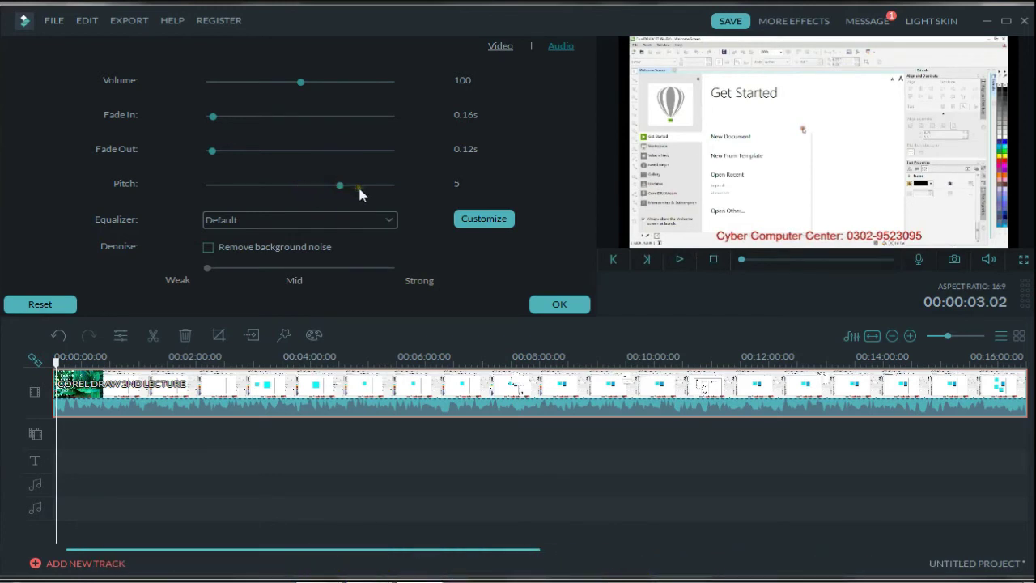
{"action": "left_click", "coordinate": [680, 259]}
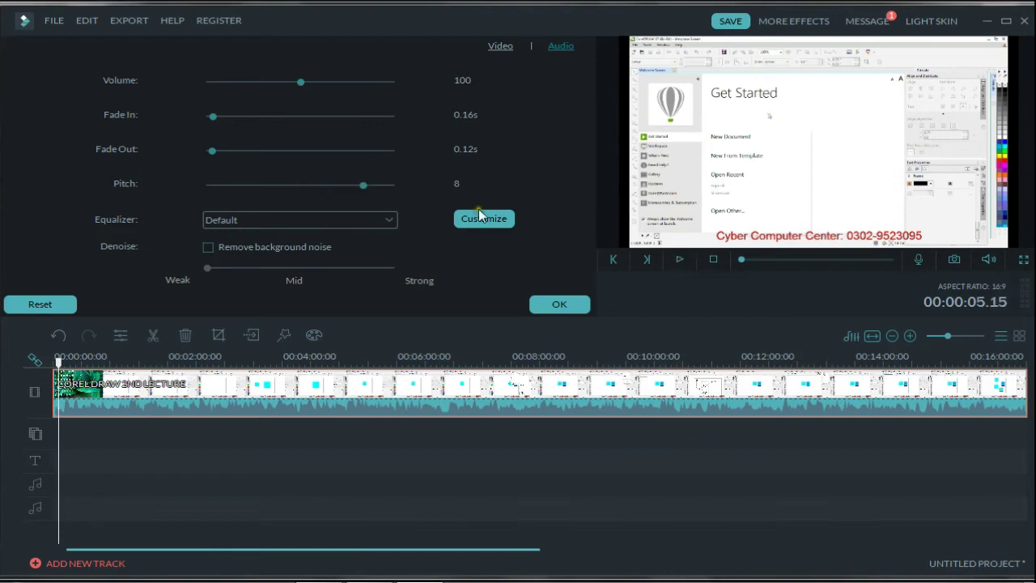
{"action": "left_click", "coordinate": [397, 186]}
{"action": "left_click", "coordinate": [369, 186]}
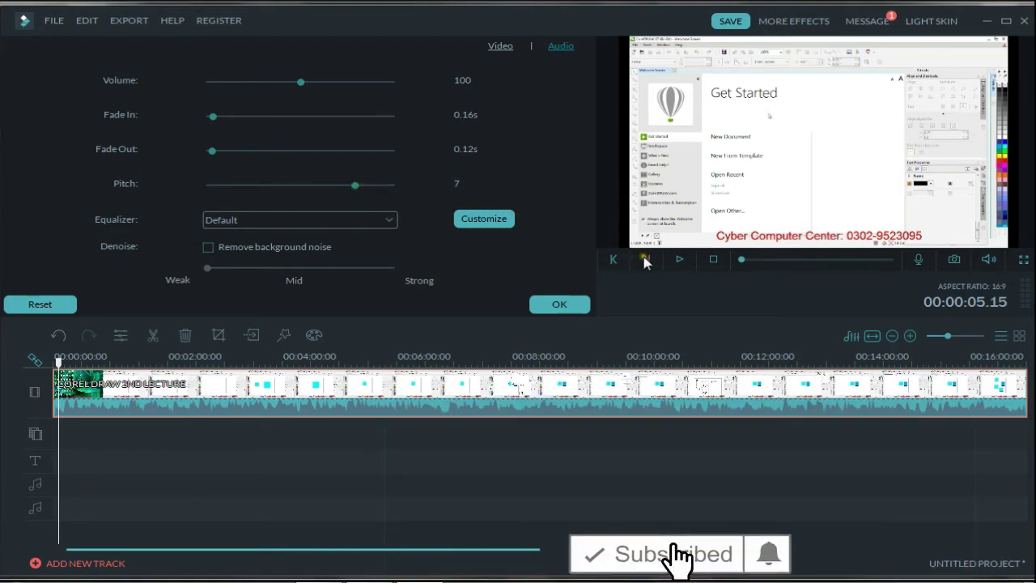
{"action": "left_click", "coordinate": [681, 261]}
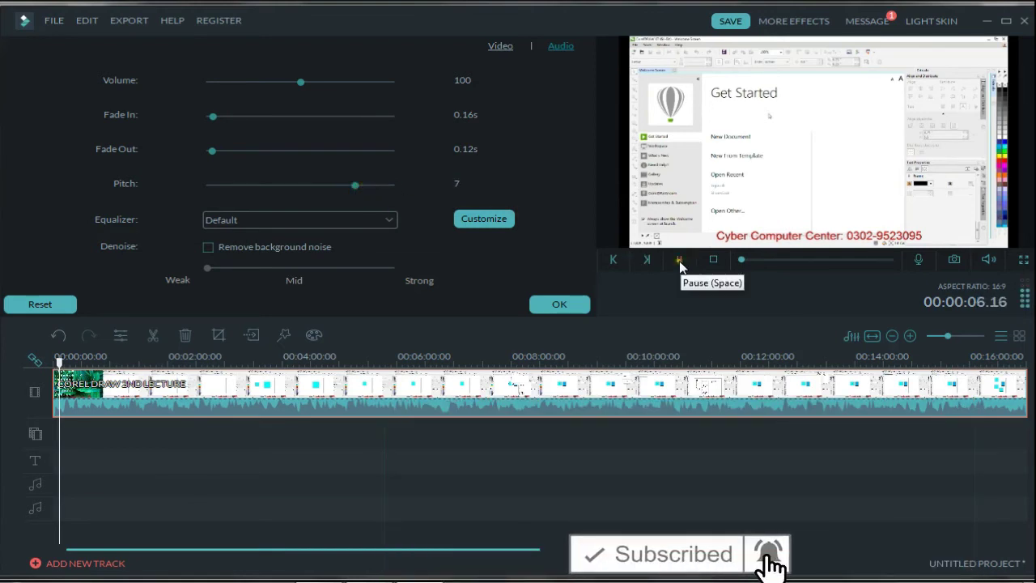
Try lowering the lecture clip's pitch to 1 and down to -6 during playback, and pause the preview
{"action": "left_click", "coordinate": [306, 186]}
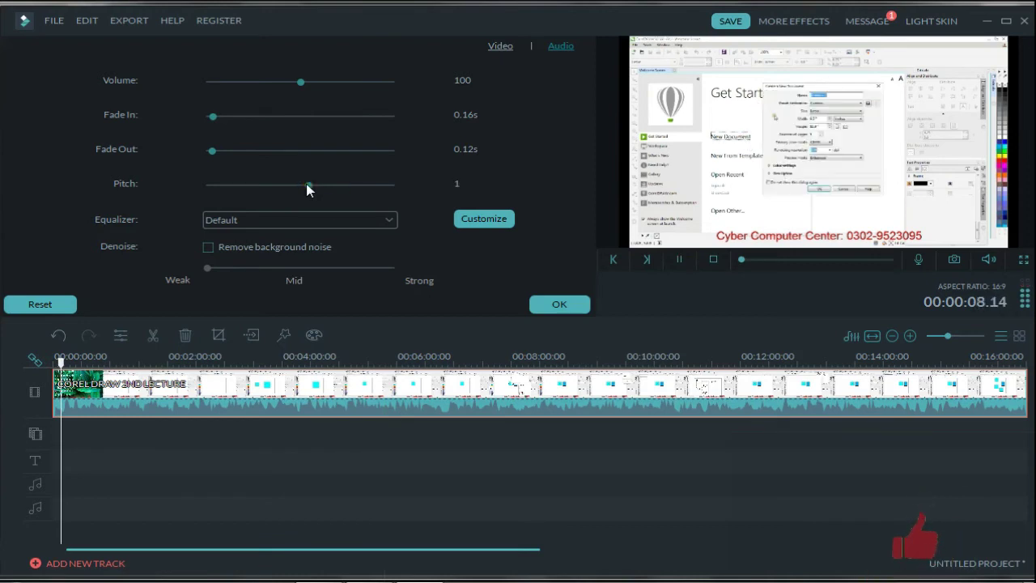
{"action": "left_click_drag", "start_coordinate": [302, 185], "coordinate": [255, 185]}
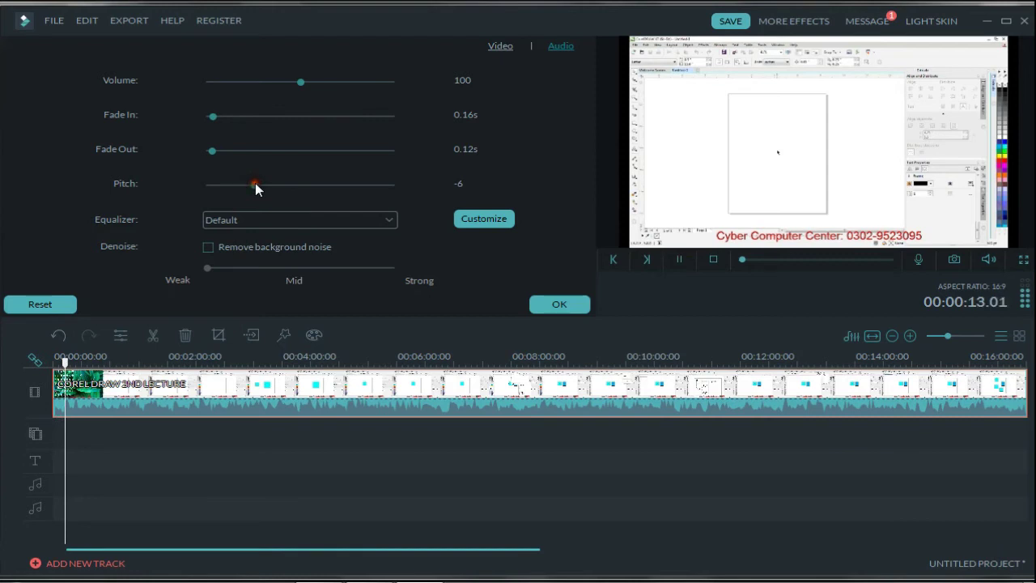
{"action": "left_click", "coordinate": [681, 260]}
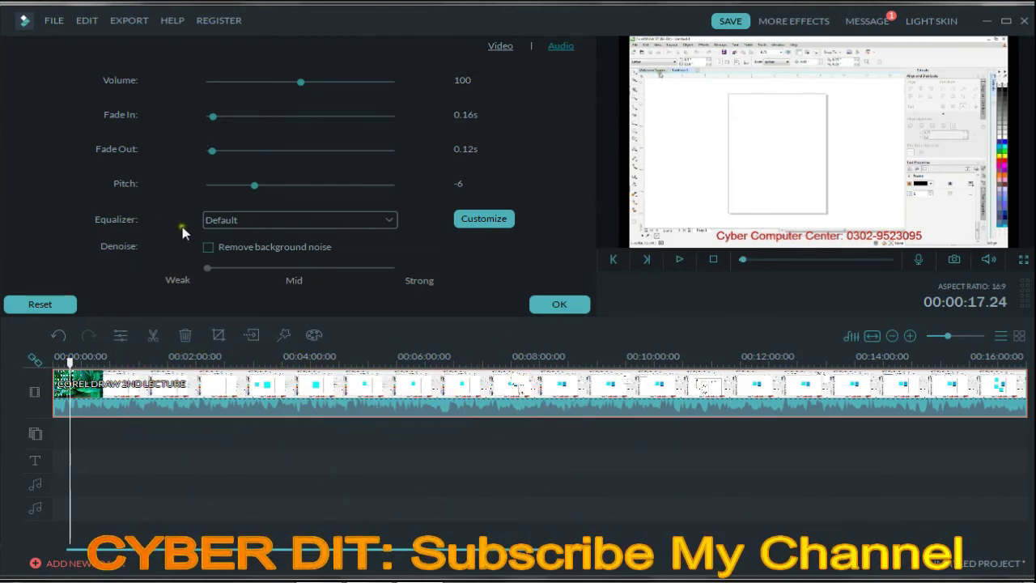
Try the Dance equalizer preset on the lecture clip and preview it briefly
{"action": "left_click", "coordinate": [296, 223]}
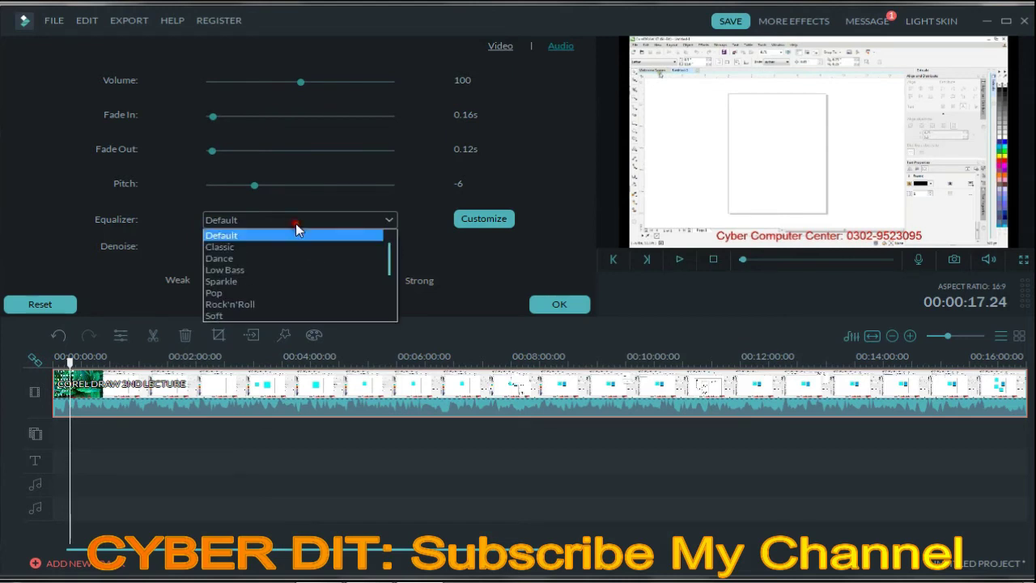
{"action": "left_click", "coordinate": [268, 259]}
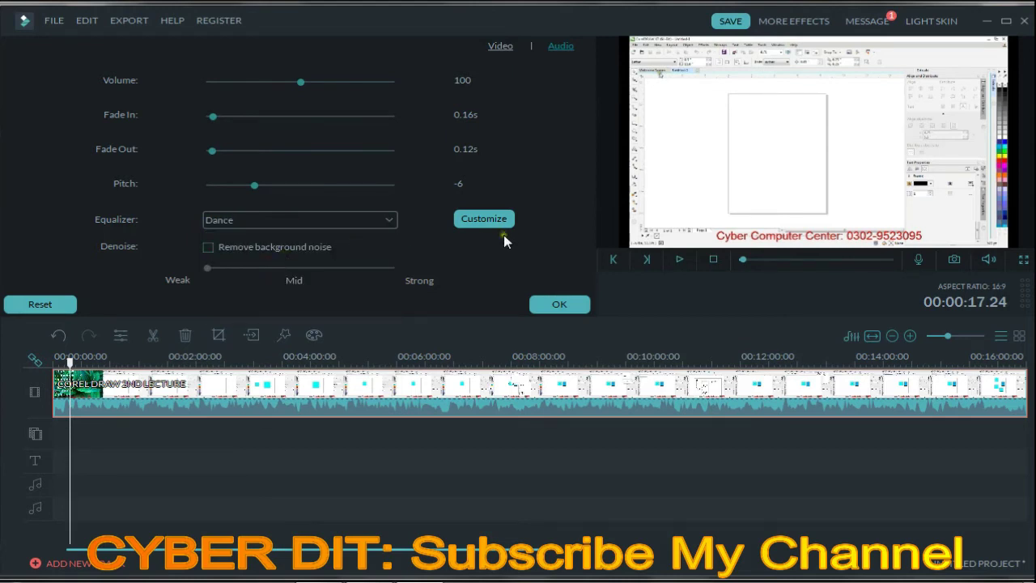
{"action": "left_click", "coordinate": [678, 259]}
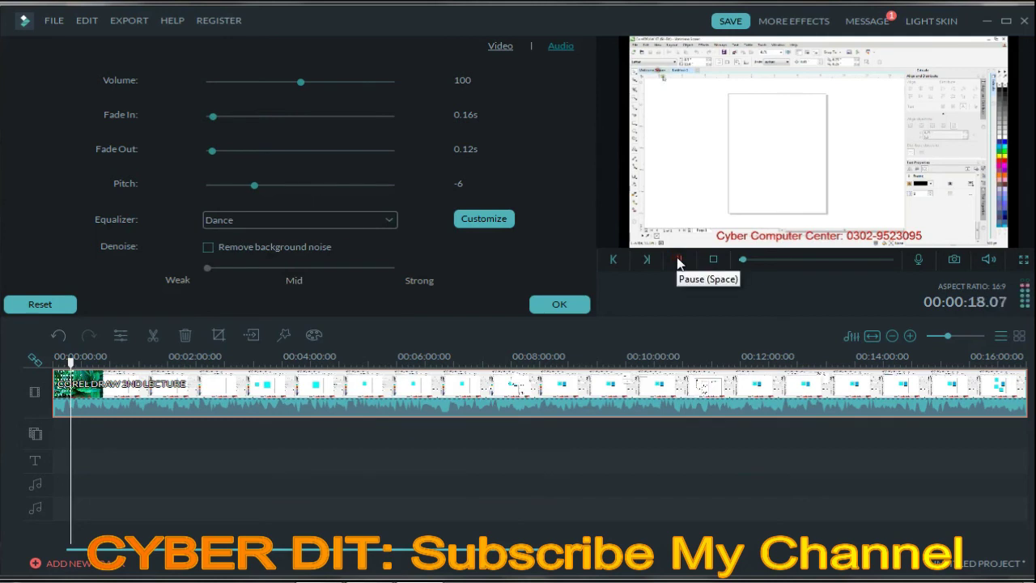
Choose the Soft equalizer preset for the lecture clip and set its pitch to -1
{"action": "left_click", "coordinate": [236, 217]}
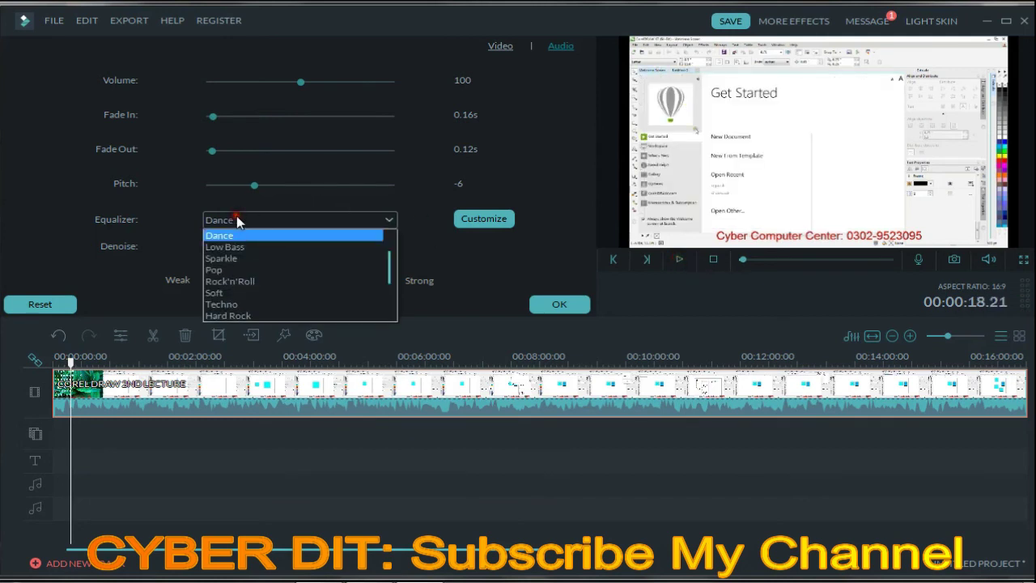
{"action": "left_click", "coordinate": [236, 292]}
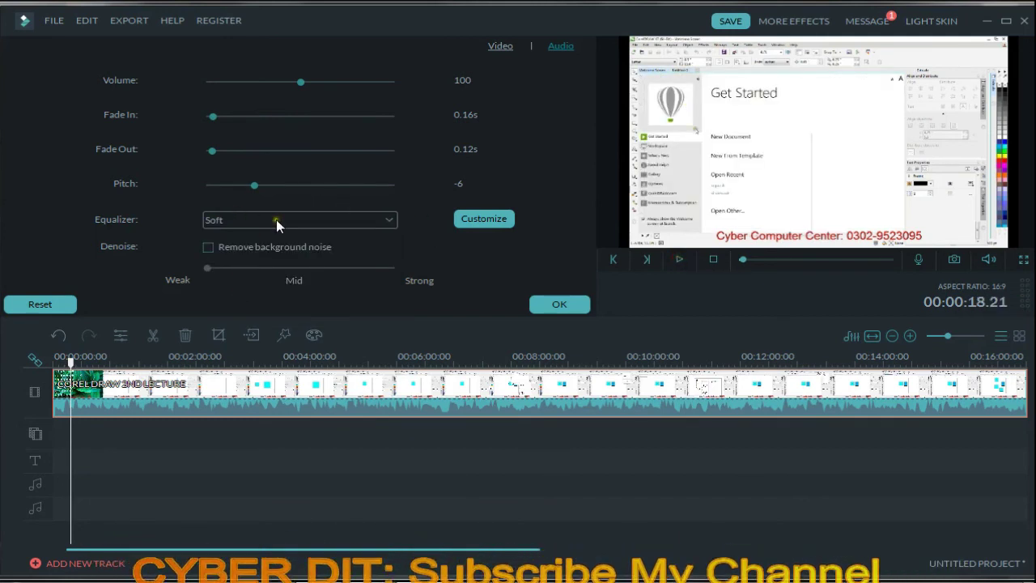
{"action": "left_click_drag", "start_coordinate": [287, 185], "coordinate": [296, 186]}
{"action": "left_click", "coordinate": [291, 185]}
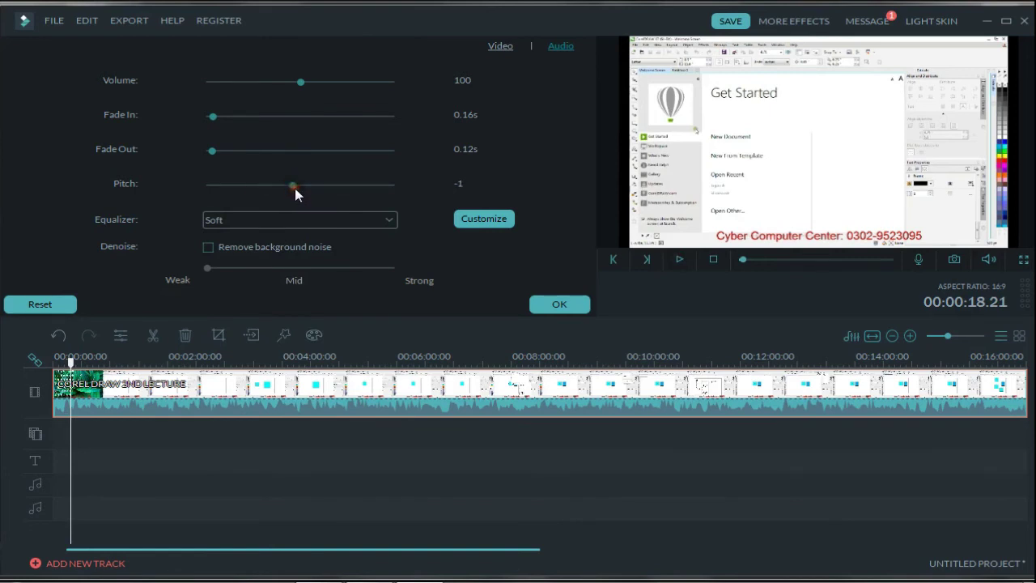
Enable background noise removal on the lecture clip and raise its strength through Mid to Strong while previewing
{"action": "left_click", "coordinate": [219, 261]}
{"action": "left_click", "coordinate": [215, 250]}
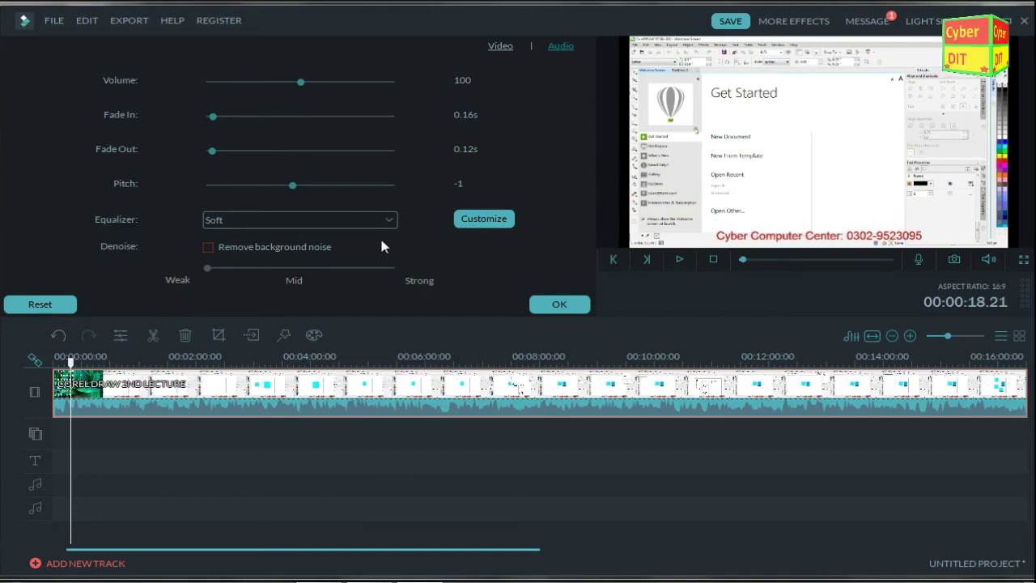
{"action": "left_click", "coordinate": [247, 246]}
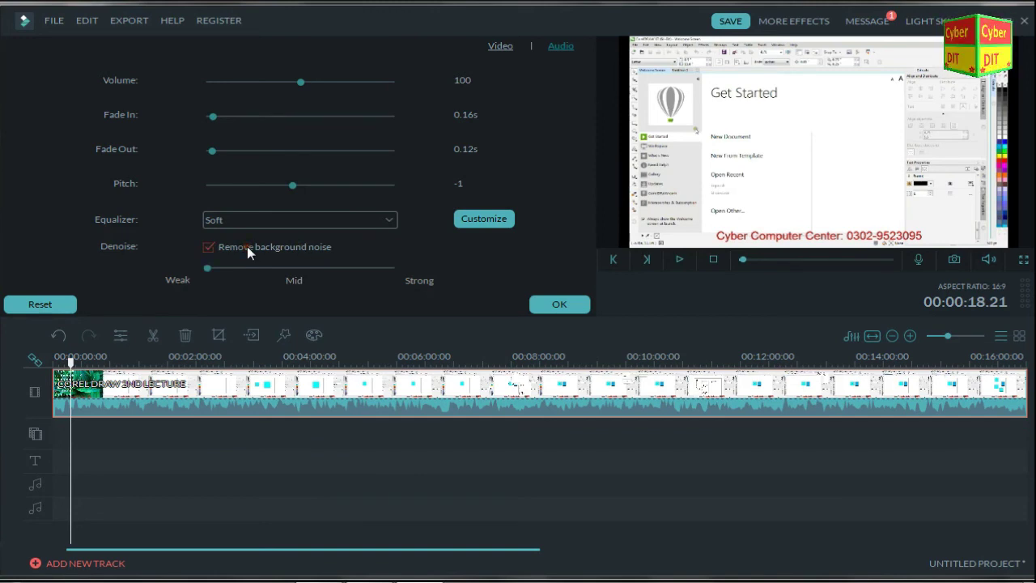
{"action": "left_click", "coordinate": [678, 262]}
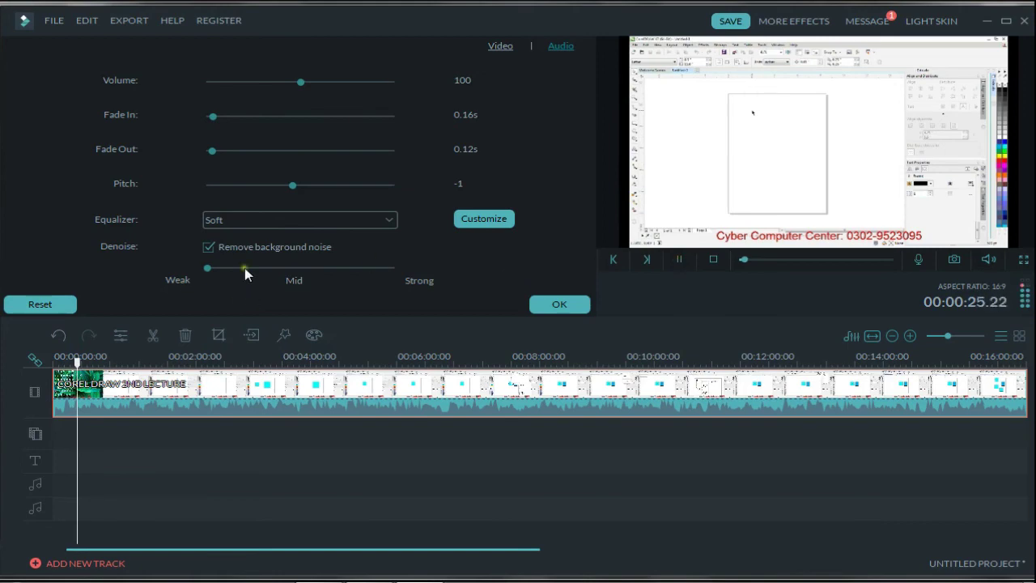
{"action": "left_click", "coordinate": [292, 269]}
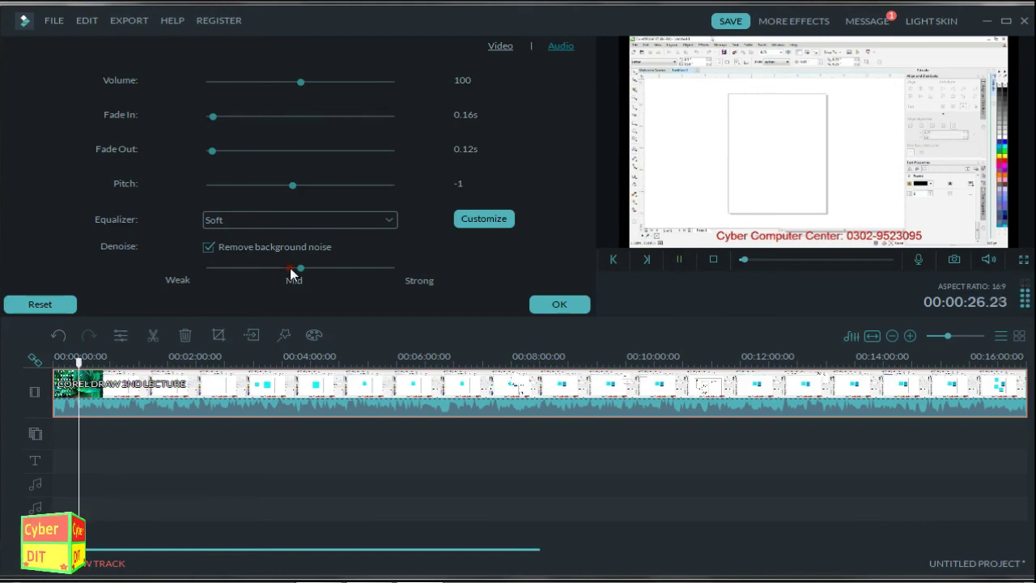
{"action": "left_click", "coordinate": [395, 268]}
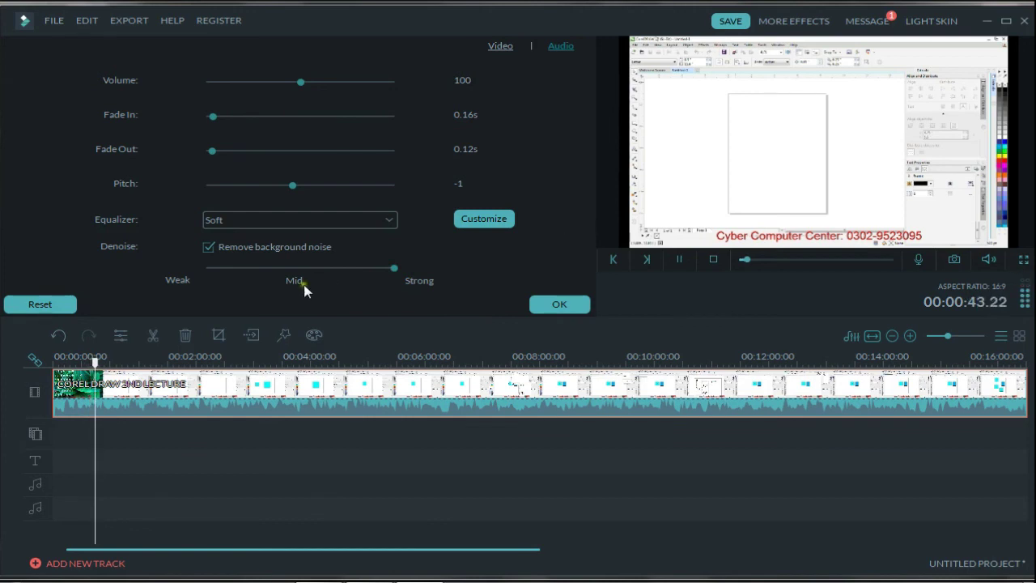
Compare playback with background noise removal off and on again, leave it enabled and apply the audio settings
{"action": "left_click", "coordinate": [243, 247]}
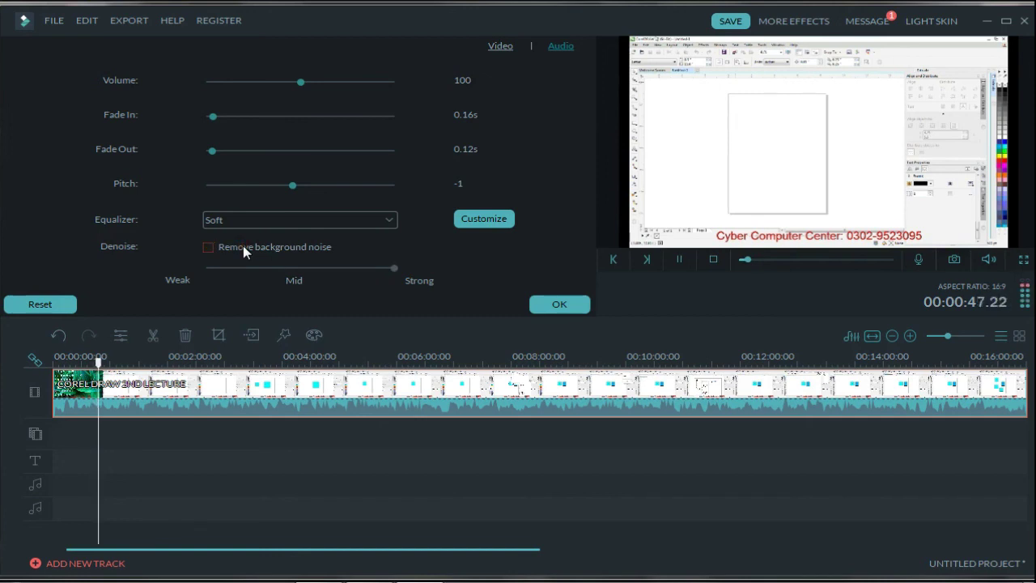
{"action": "left_click", "coordinate": [242, 247]}
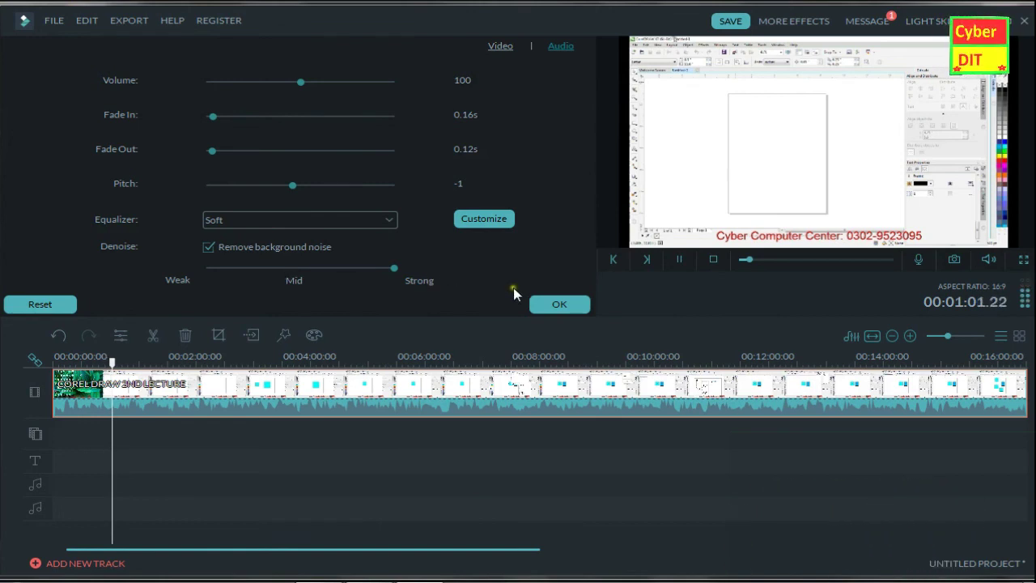
{"action": "left_click", "coordinate": [554, 302]}
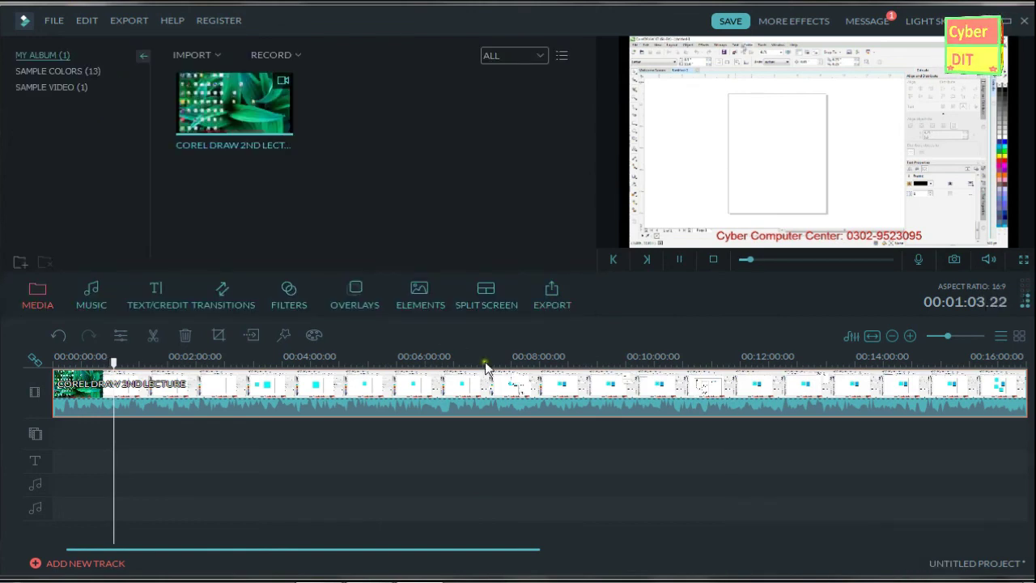